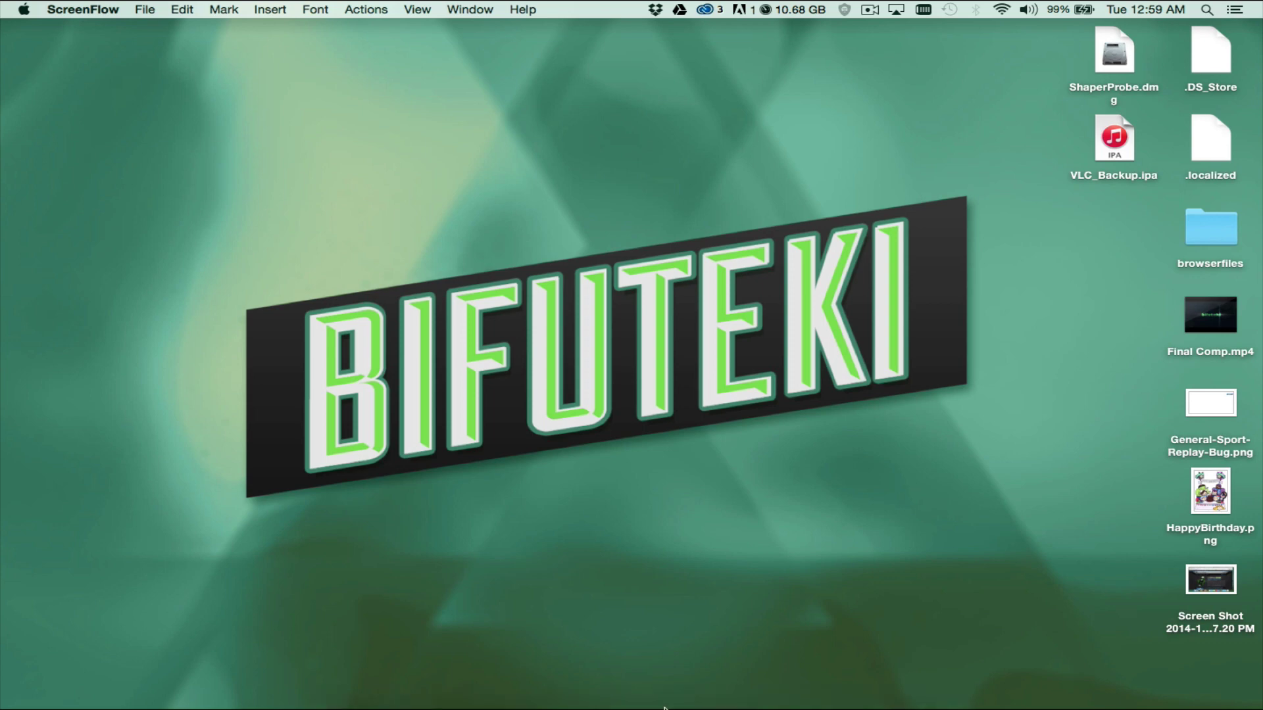
- Search Chrome for 'elgato game capture hd eyetv', read Elgato's EyeTV compatibility article, then hide Chrome
mouse_move(529, 704)
click(452, 694)
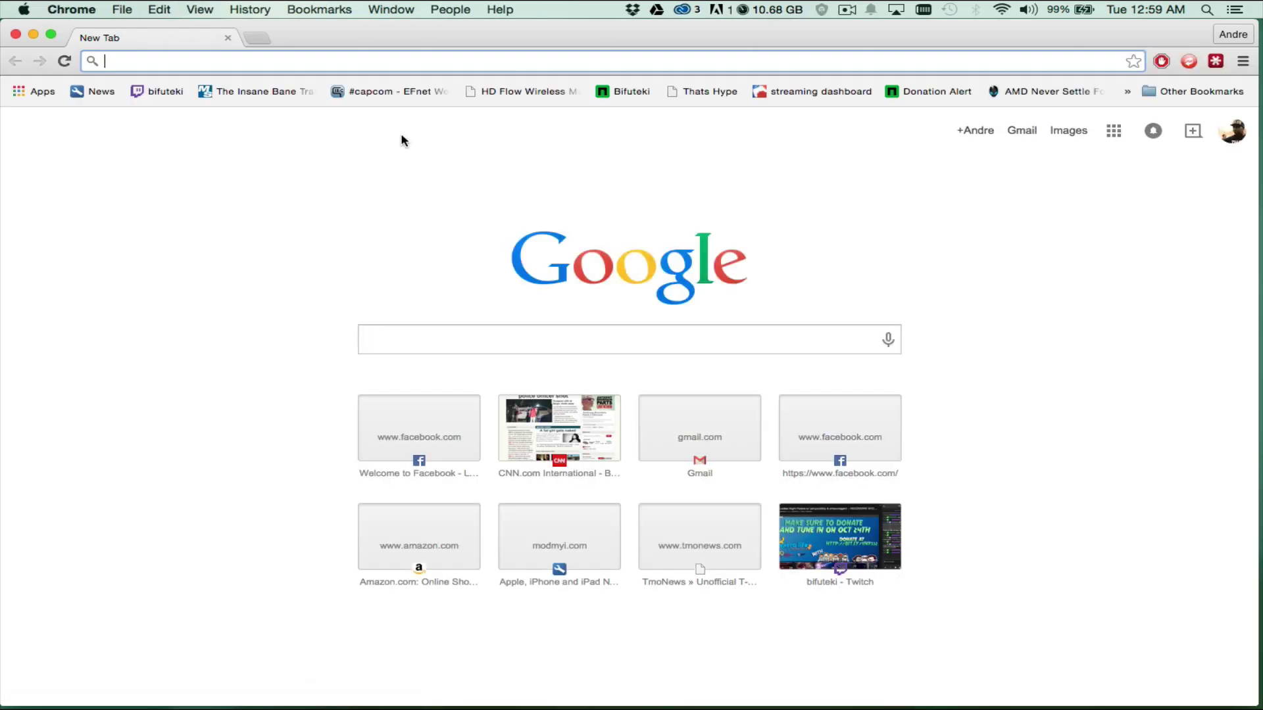
text(el)
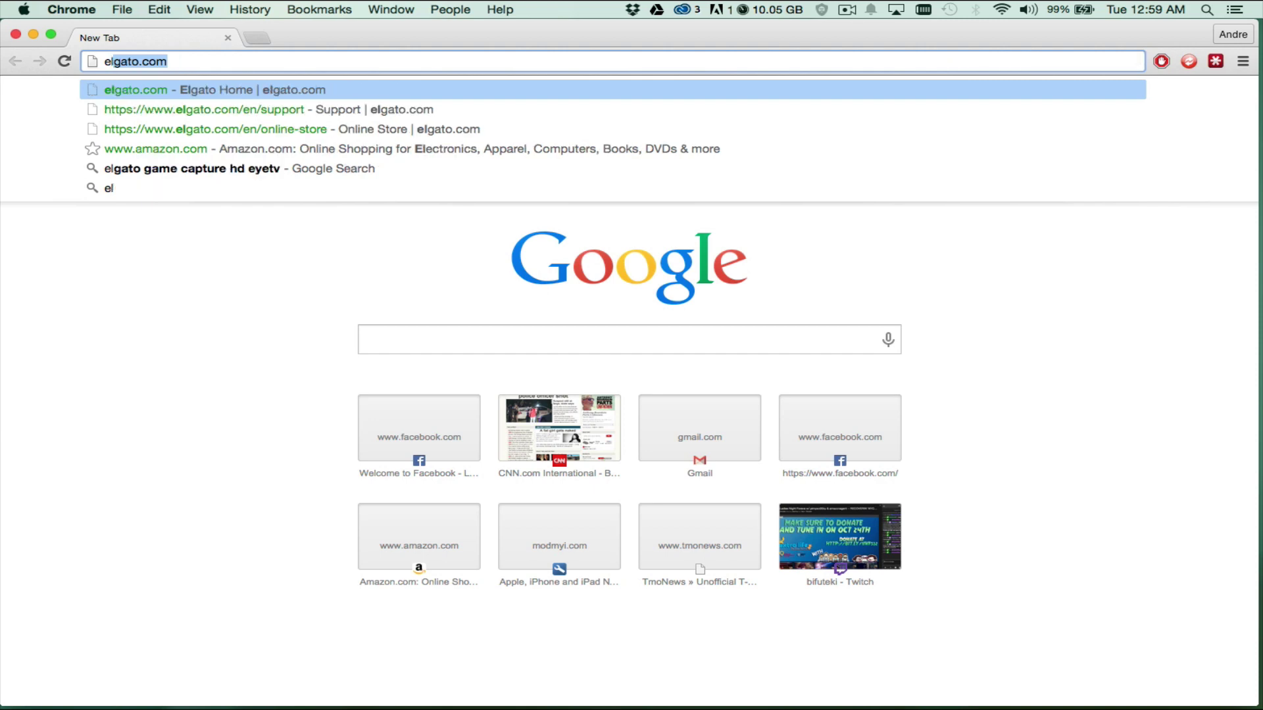
key(Down)
key(Down)
key(Down)
key(Down)
key(Return)
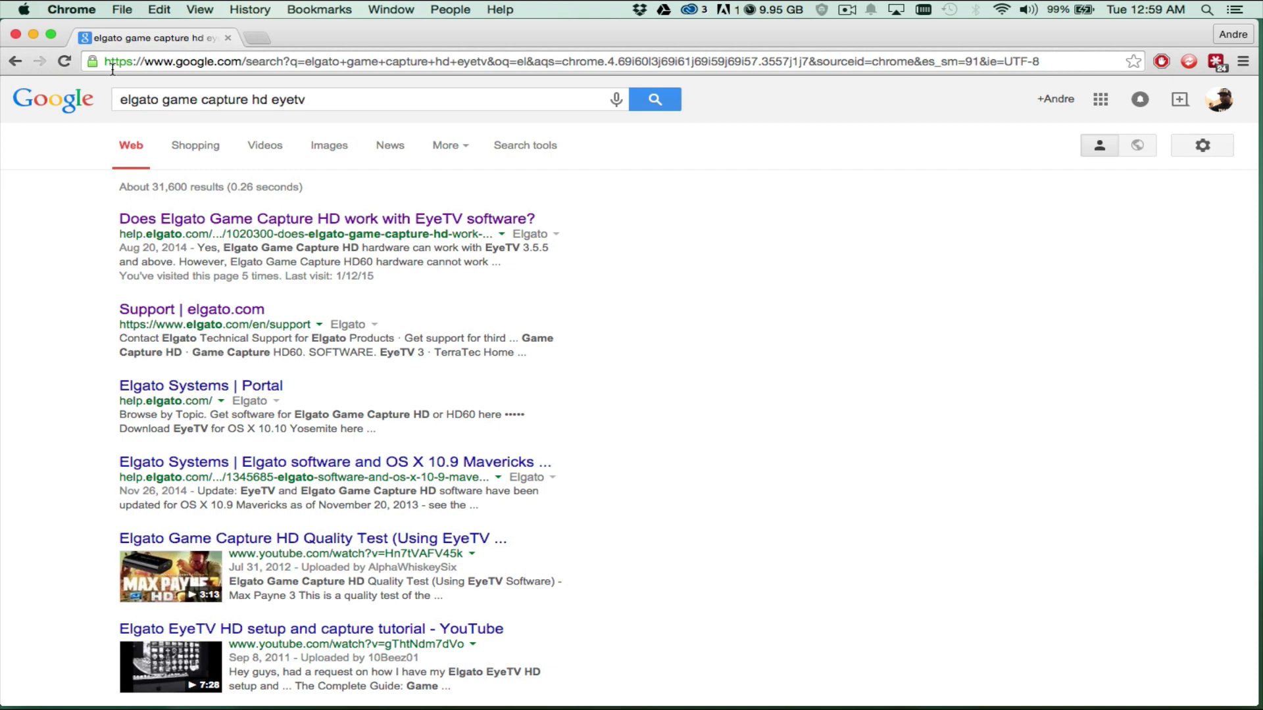
click(283, 219)
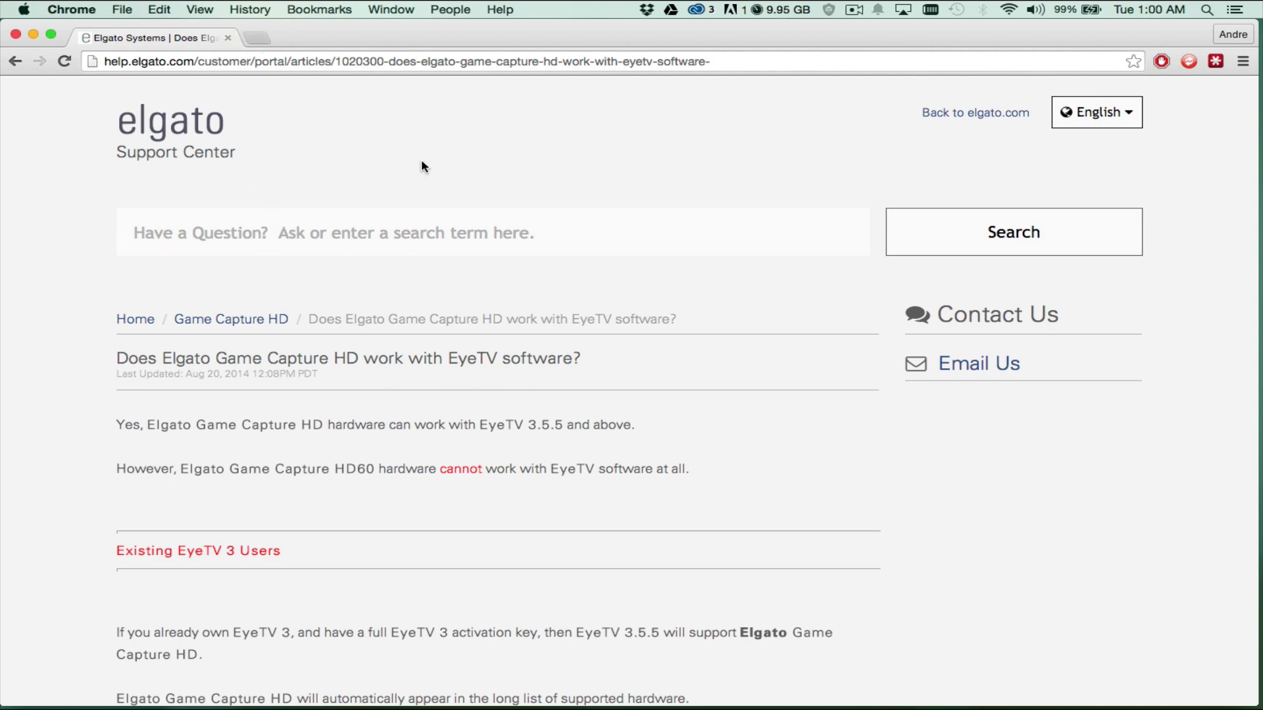
key(super+h)
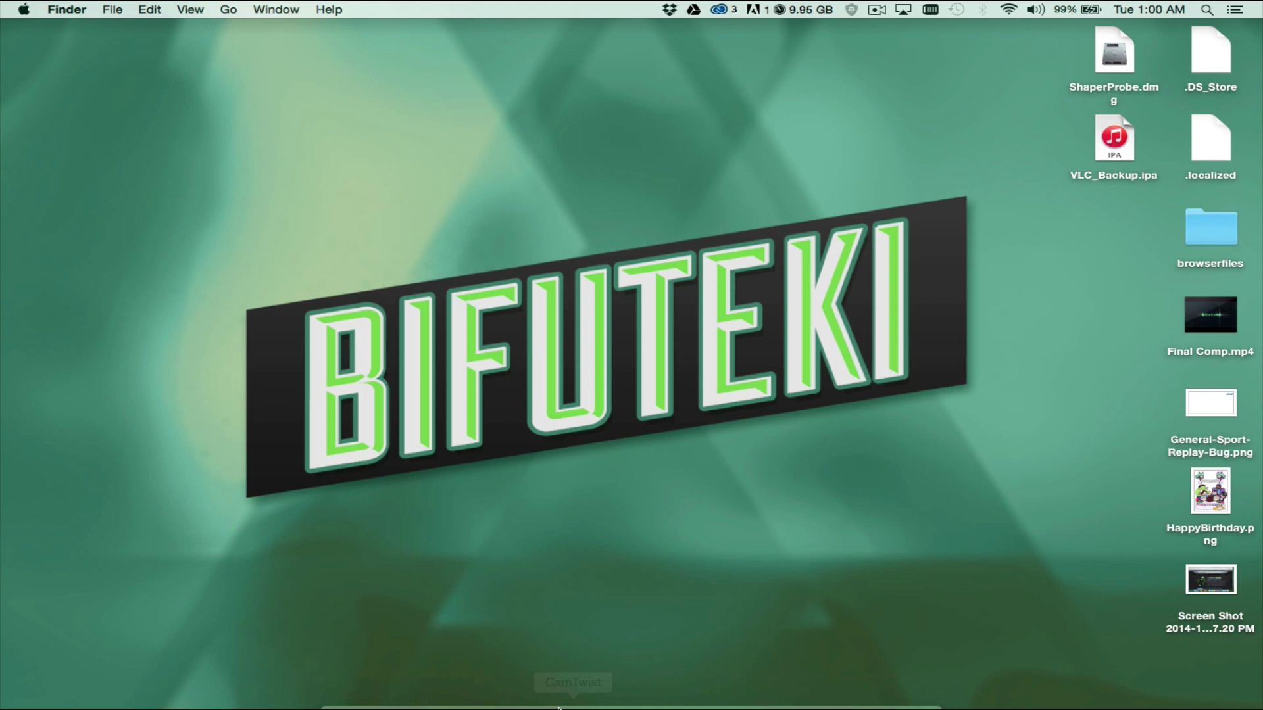
- Run a Spotlight search for 'Eyetv' so EyeTV 3.6.5 appears as the top hit
mouse_move(606, 705)
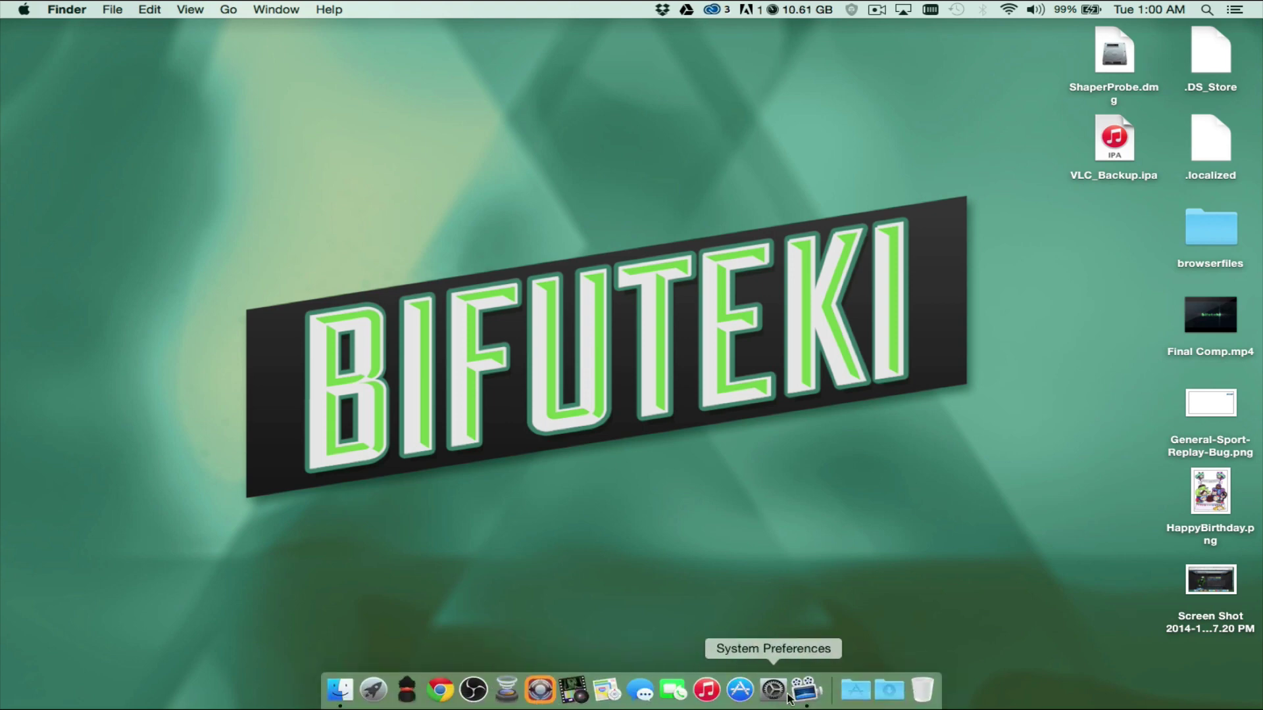
click(1207, 8)
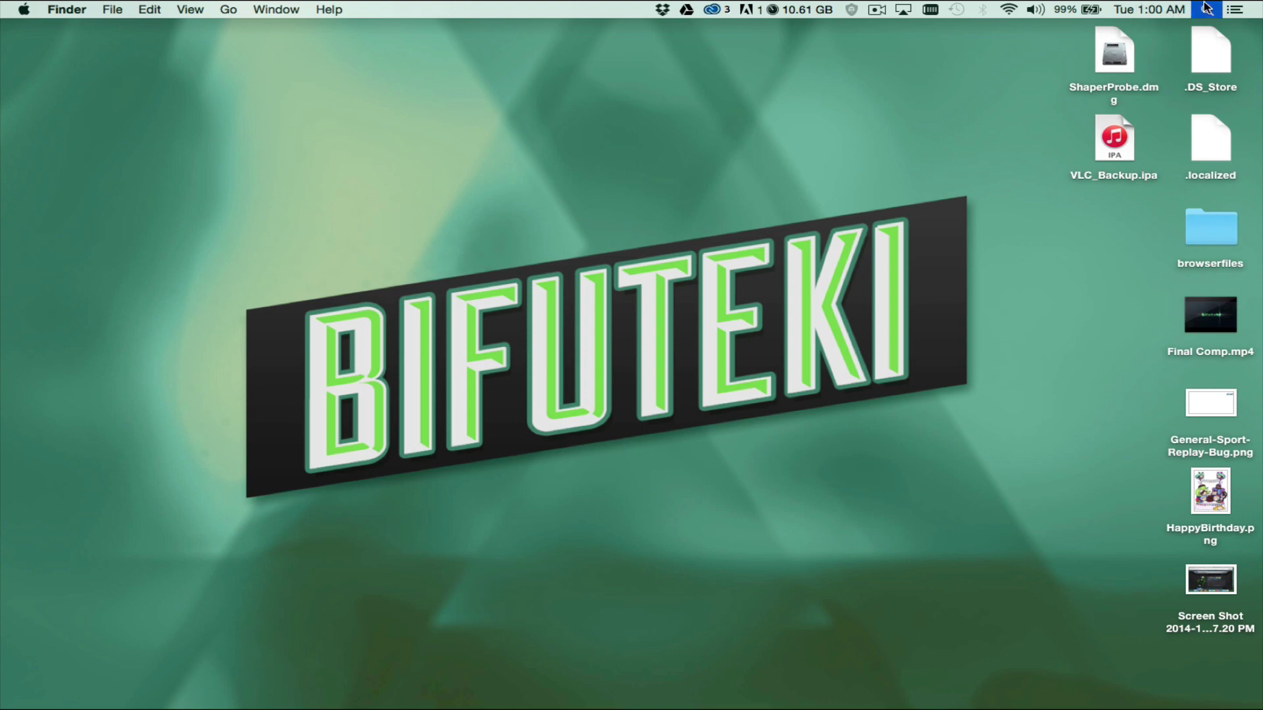
text(Eyete)
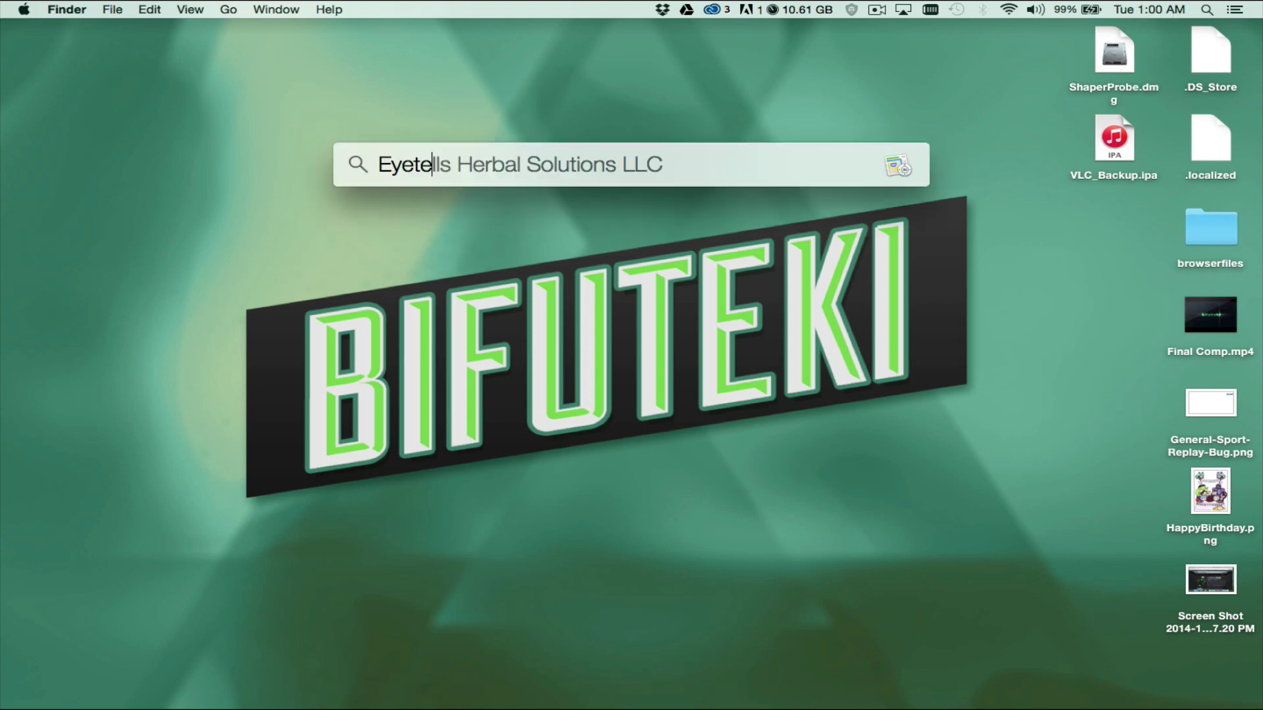
key(BackSpace)
text(v)
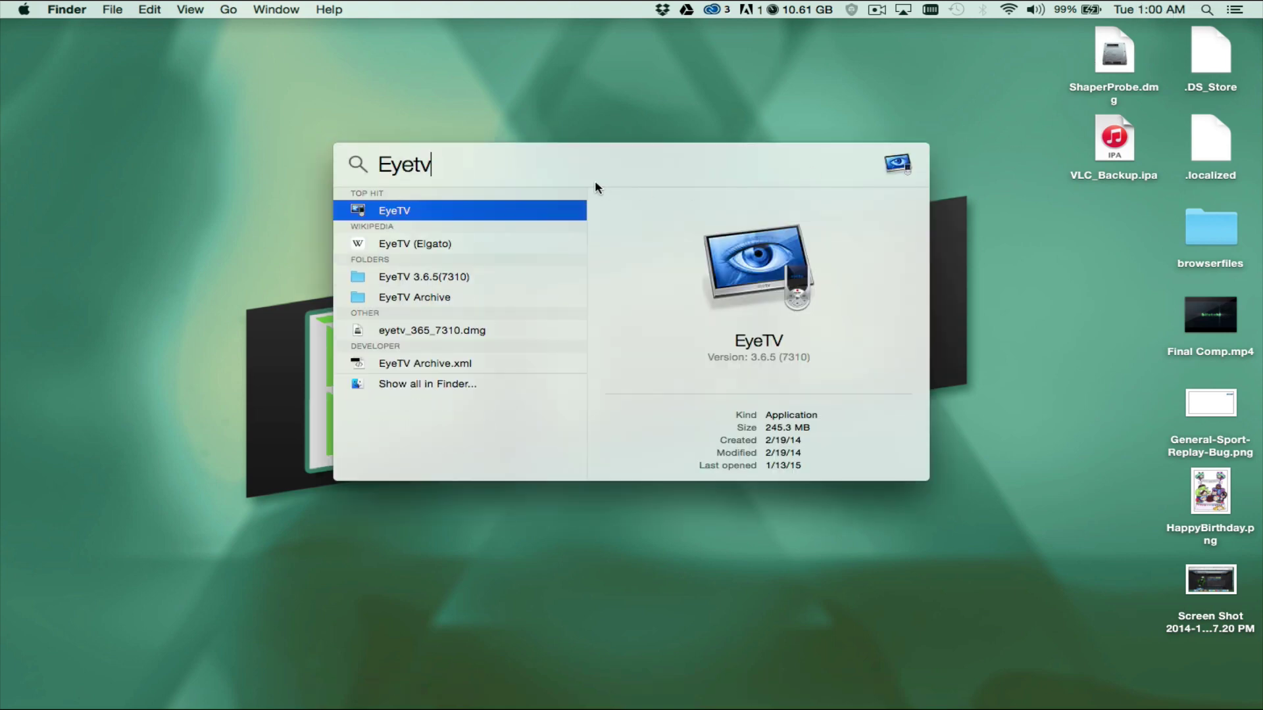
- Launch EyeTV with the PS3 Component Input feed and set Audio > Audio Output to WavTap
double_click(416, 209)
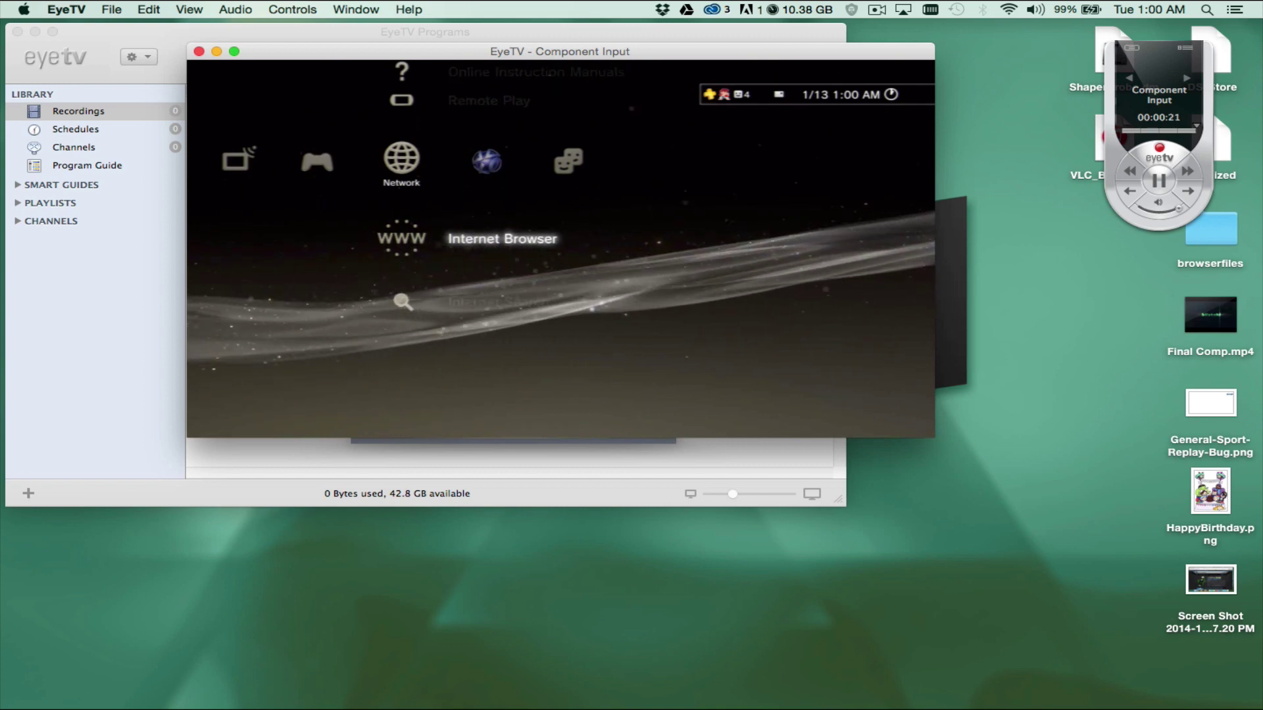
click(242, 8)
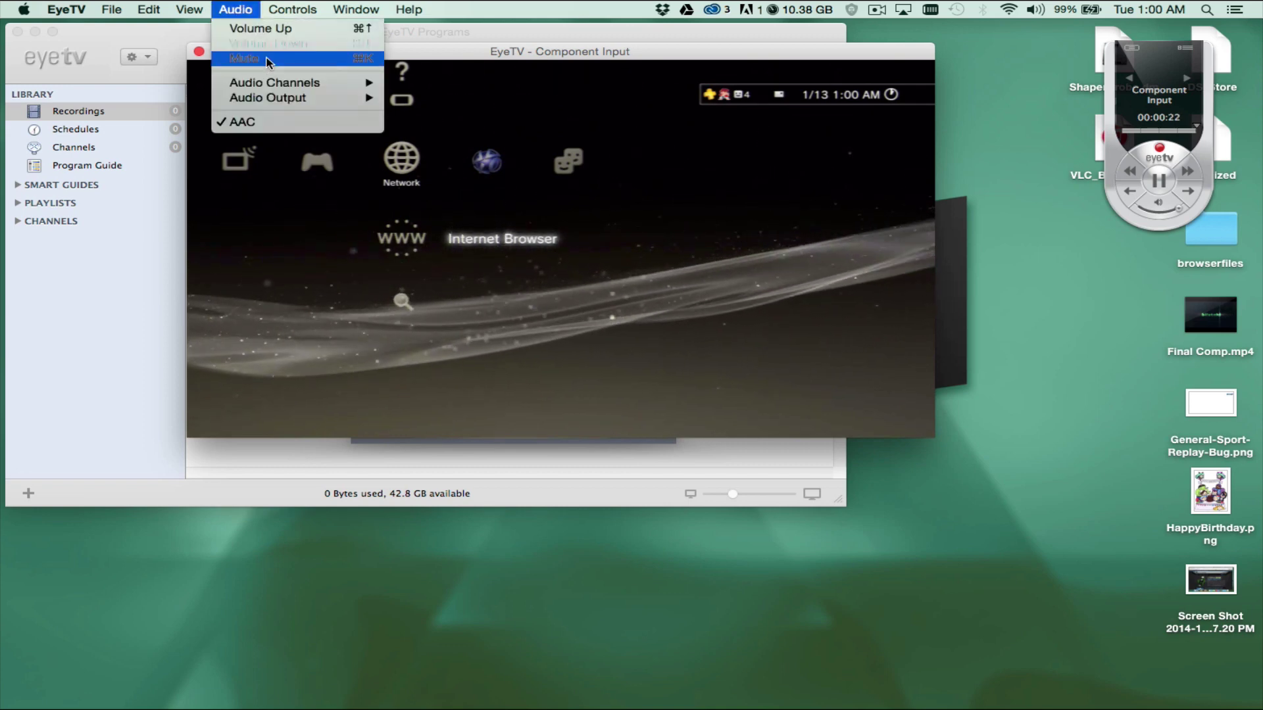
mouse_move(282, 88)
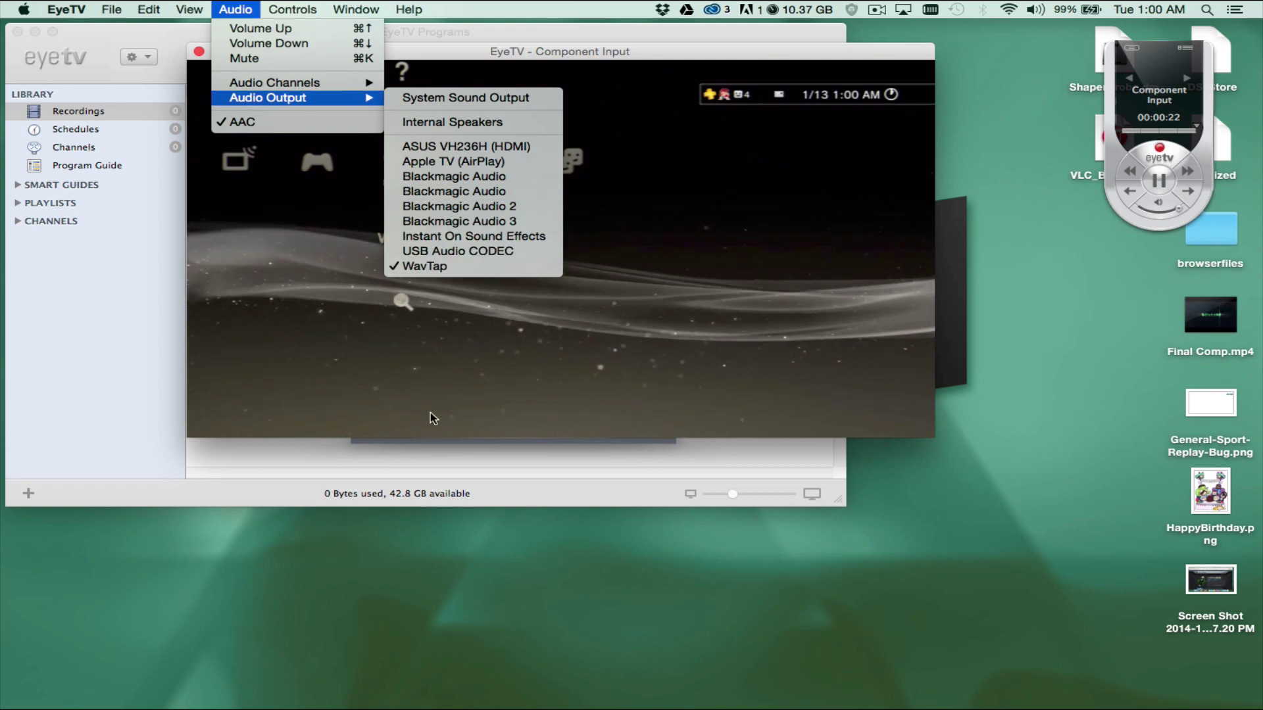
click(355, 460)
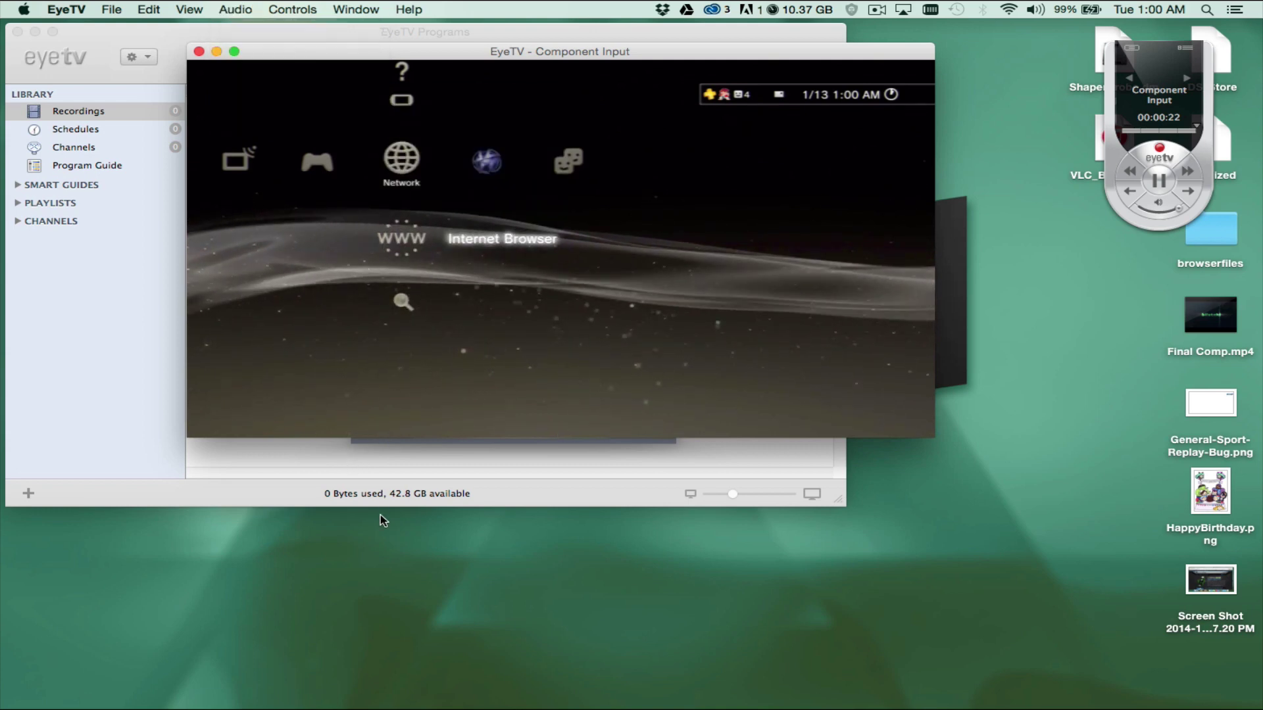
mouse_move(453, 708)
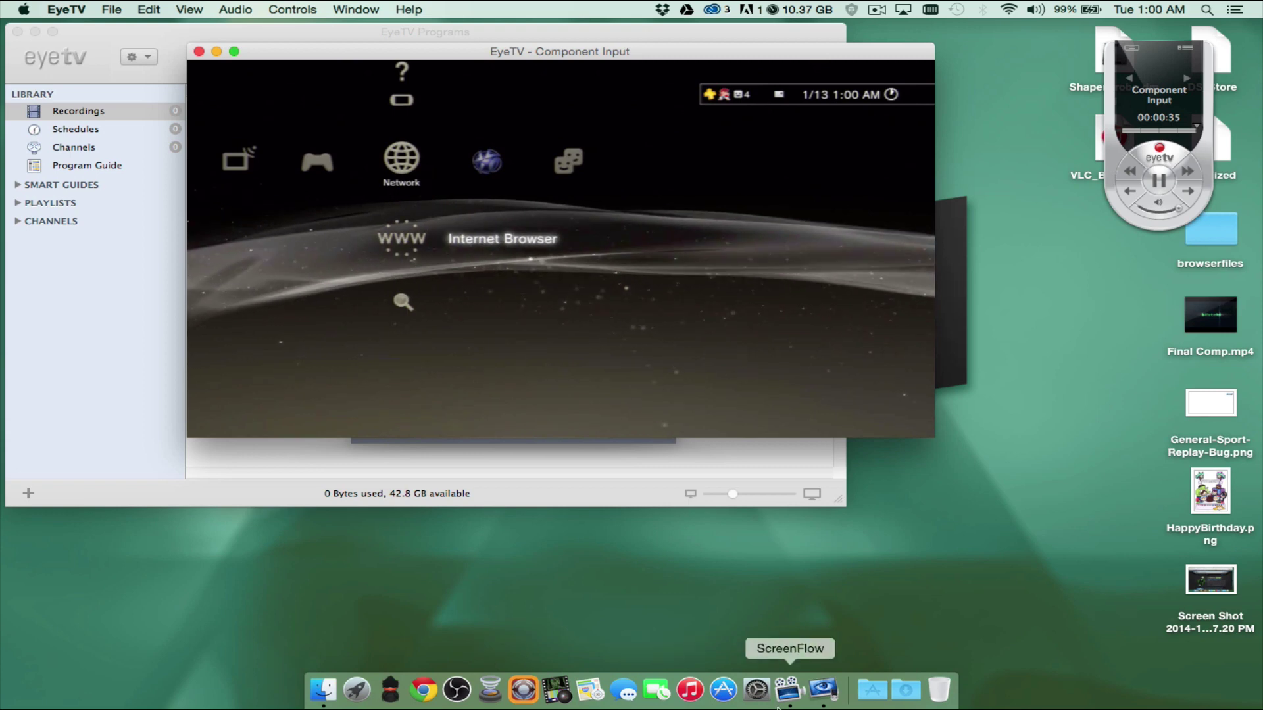
- In OBS, remove the existing Syphon source from Scene 2
click(457, 690)
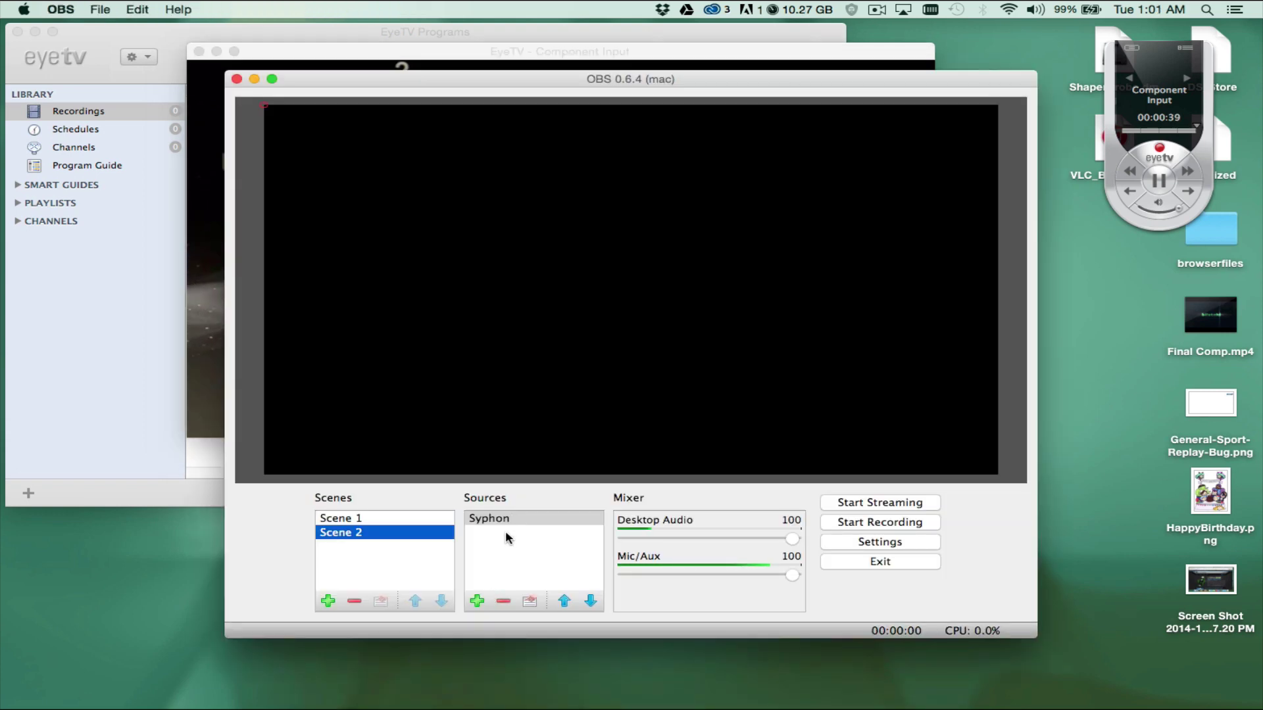
click(499, 601)
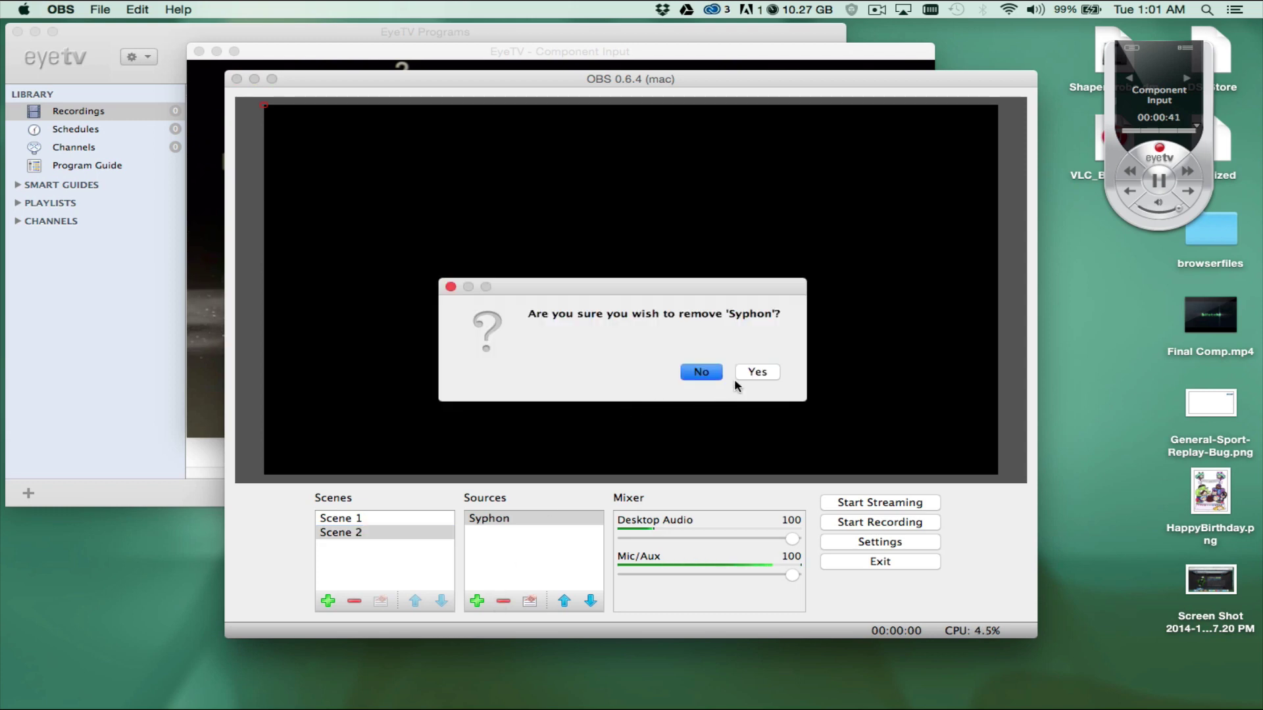
click(738, 374)
- Add a new Syphon source named 'Eyetv'
click(476, 601)
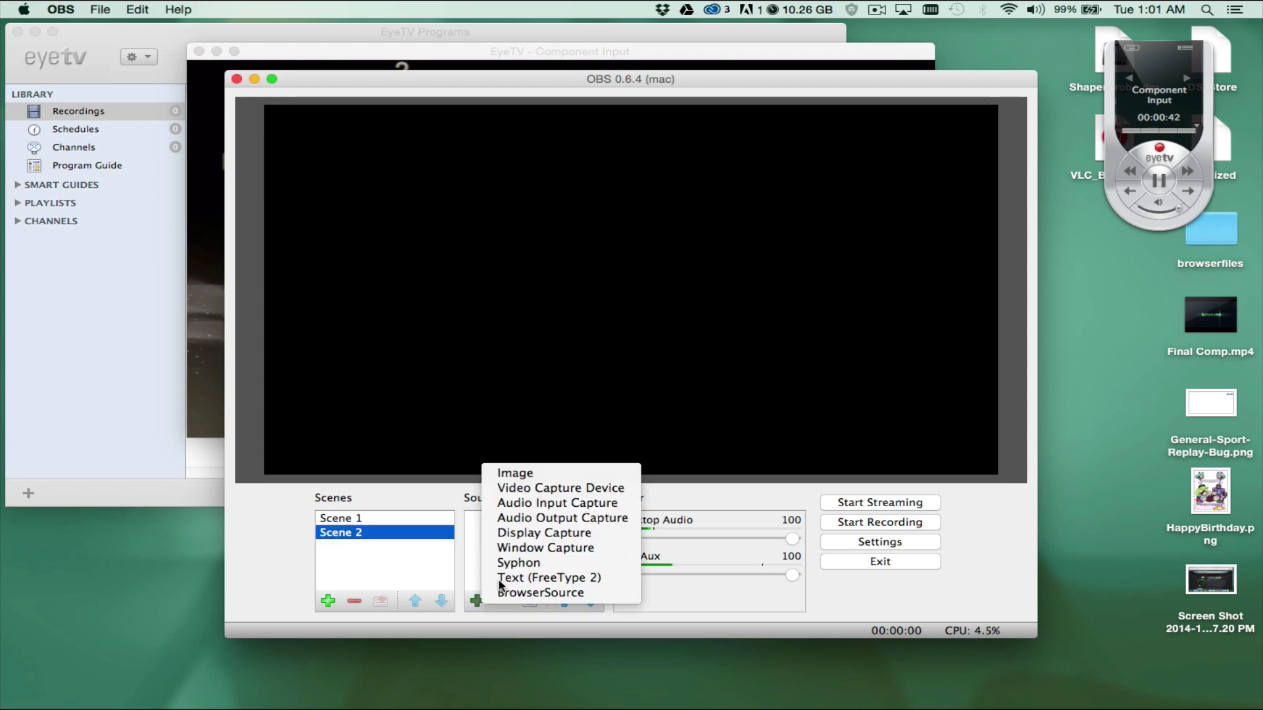
click(530, 563)
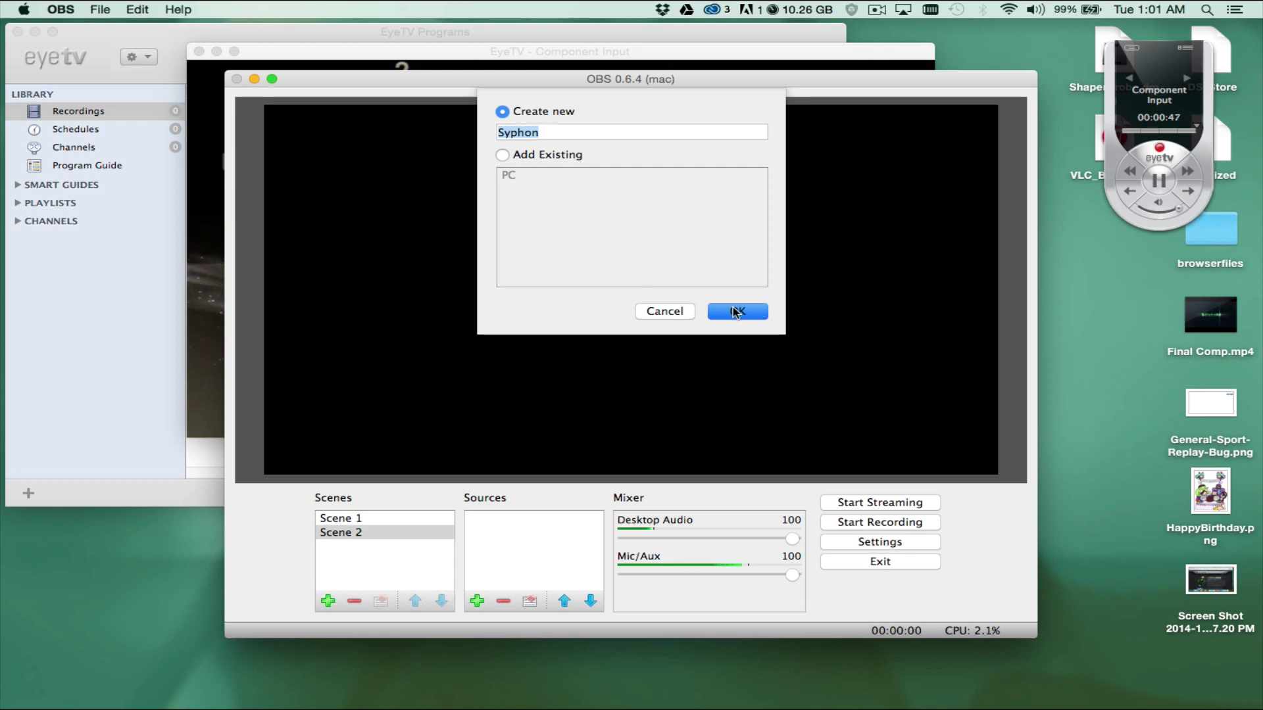
text(Eyetv)
click(736, 312)
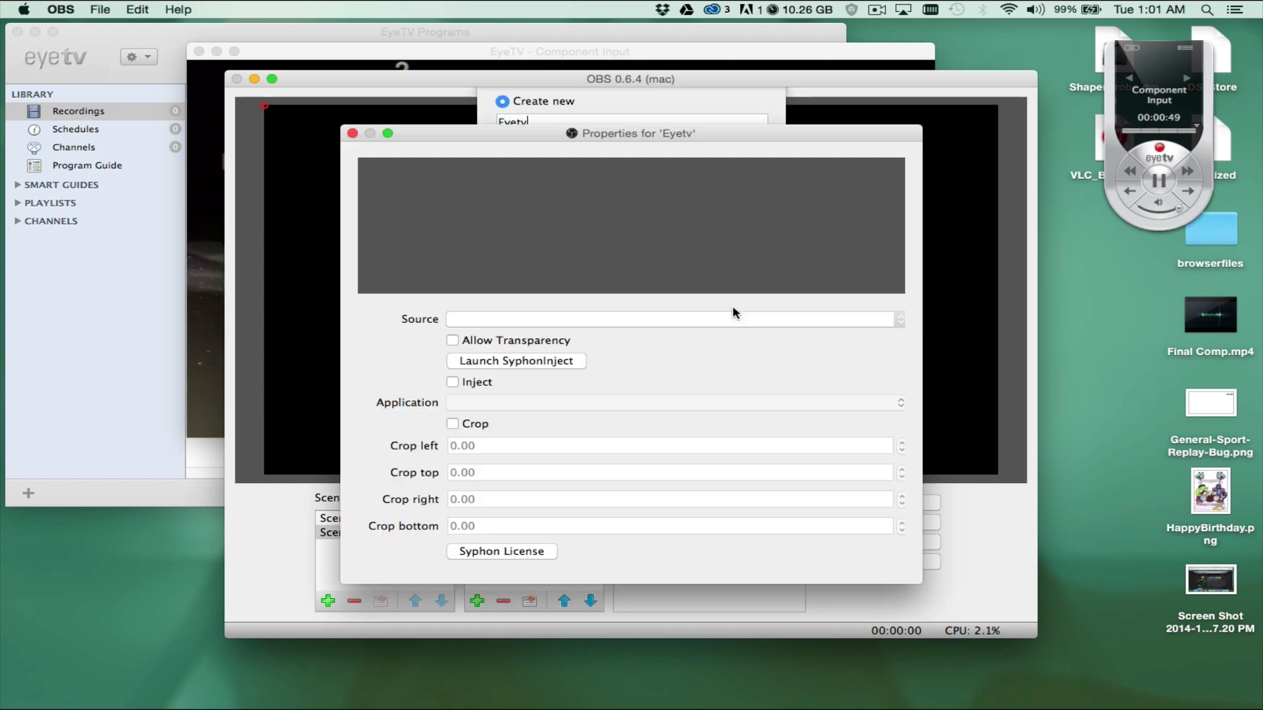
- Launch SyphonInject and inject Syphon into the EyeTV process
click(520, 361)
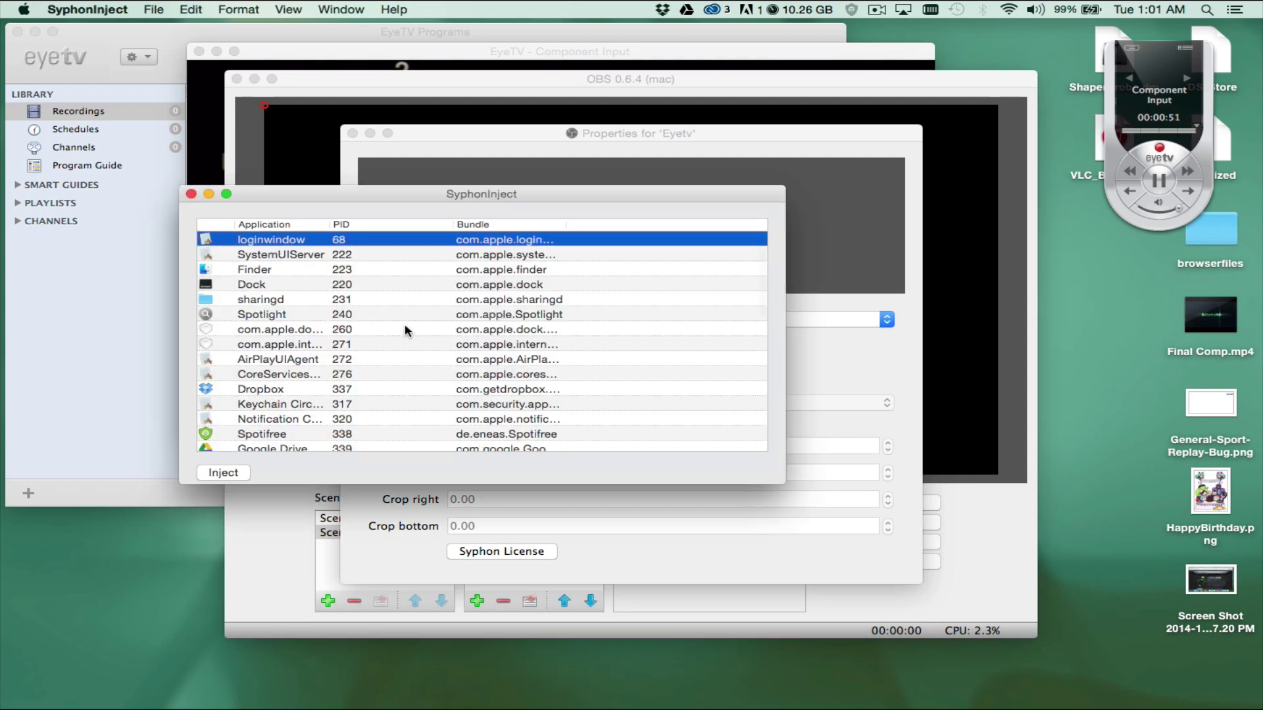
scroll(404, 324, down, 10)
scroll(405, 326, down, 3)
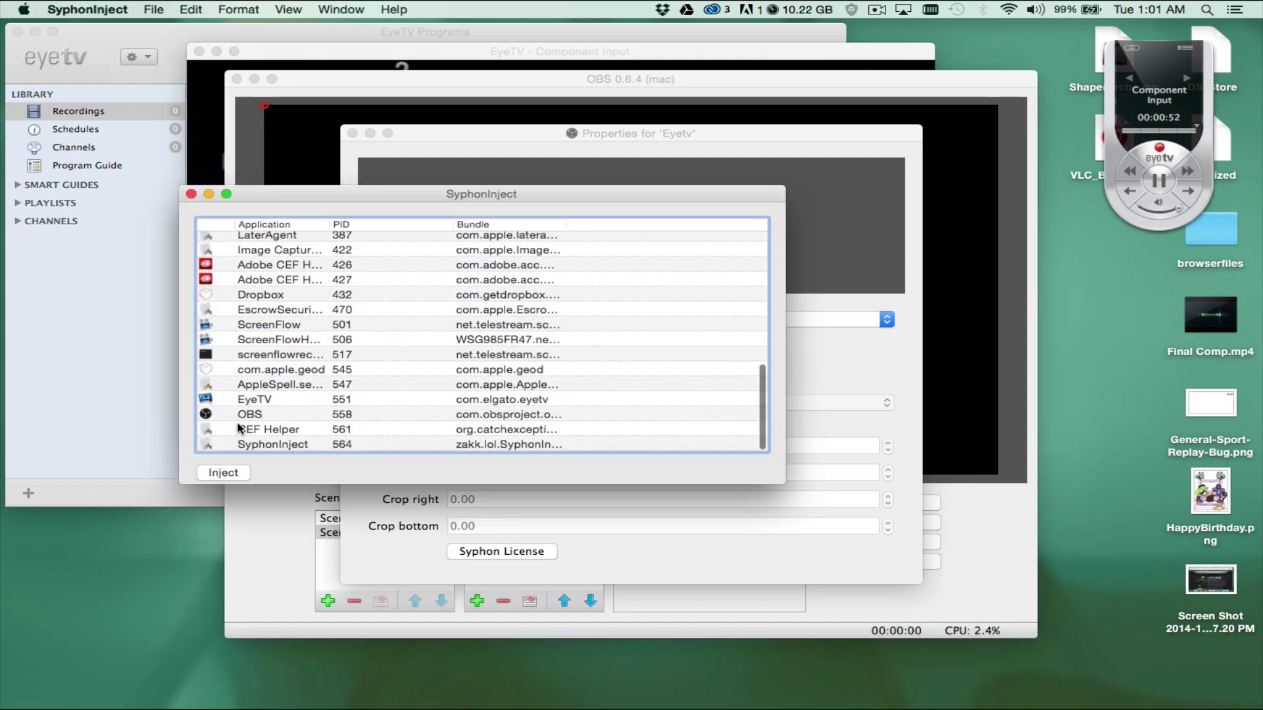
click(231, 403)
click(239, 473)
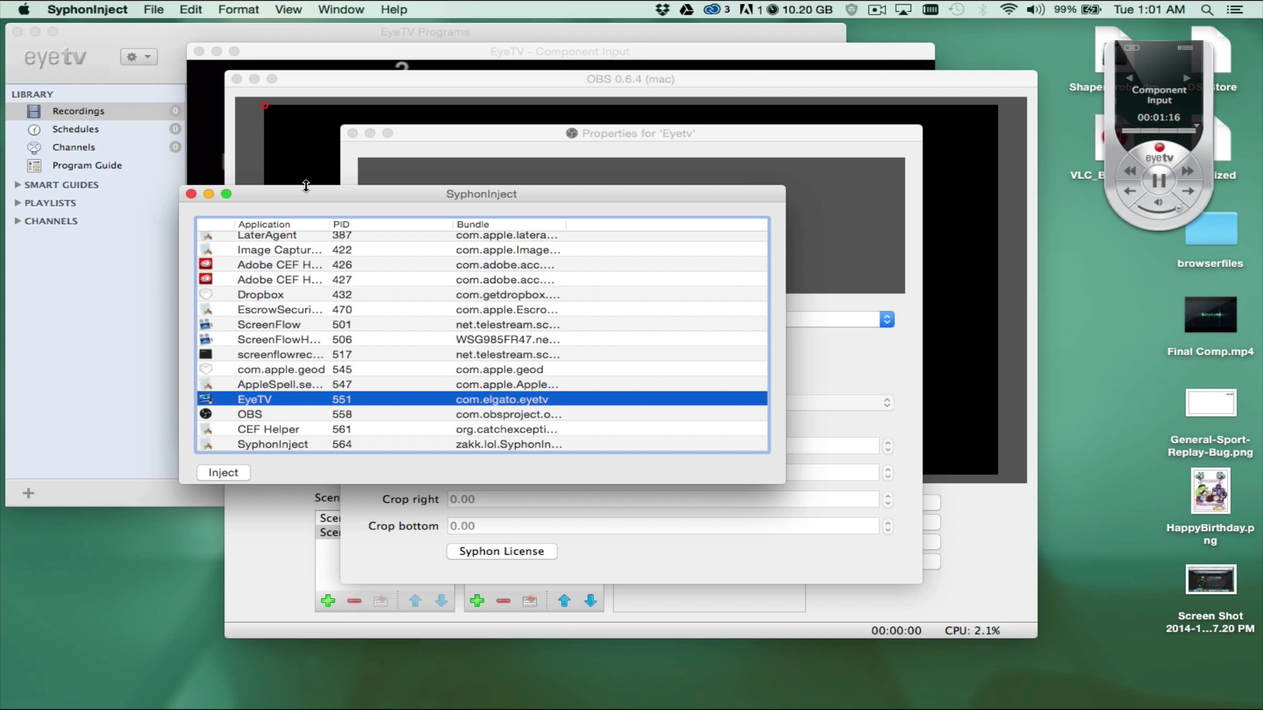
- Quit SyphonInject to return to the Eyetv source properties in OBS
drag(308, 198, 295, 150)
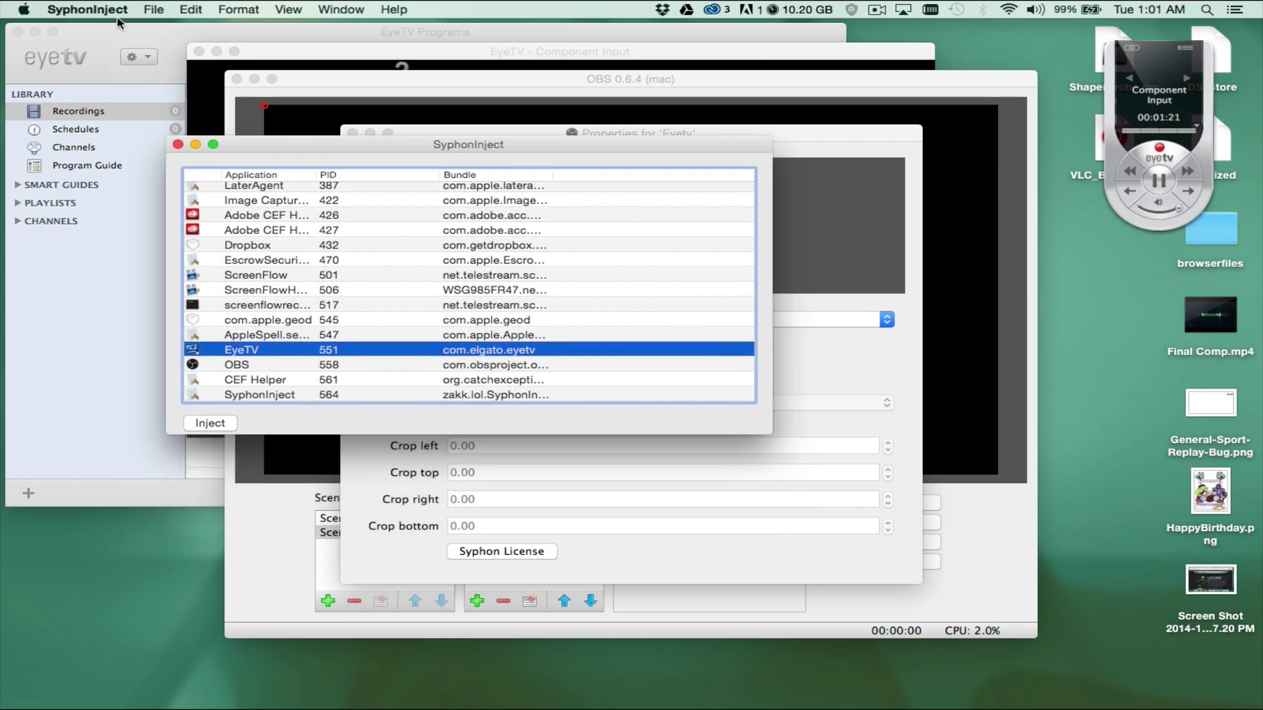
click(67, 6)
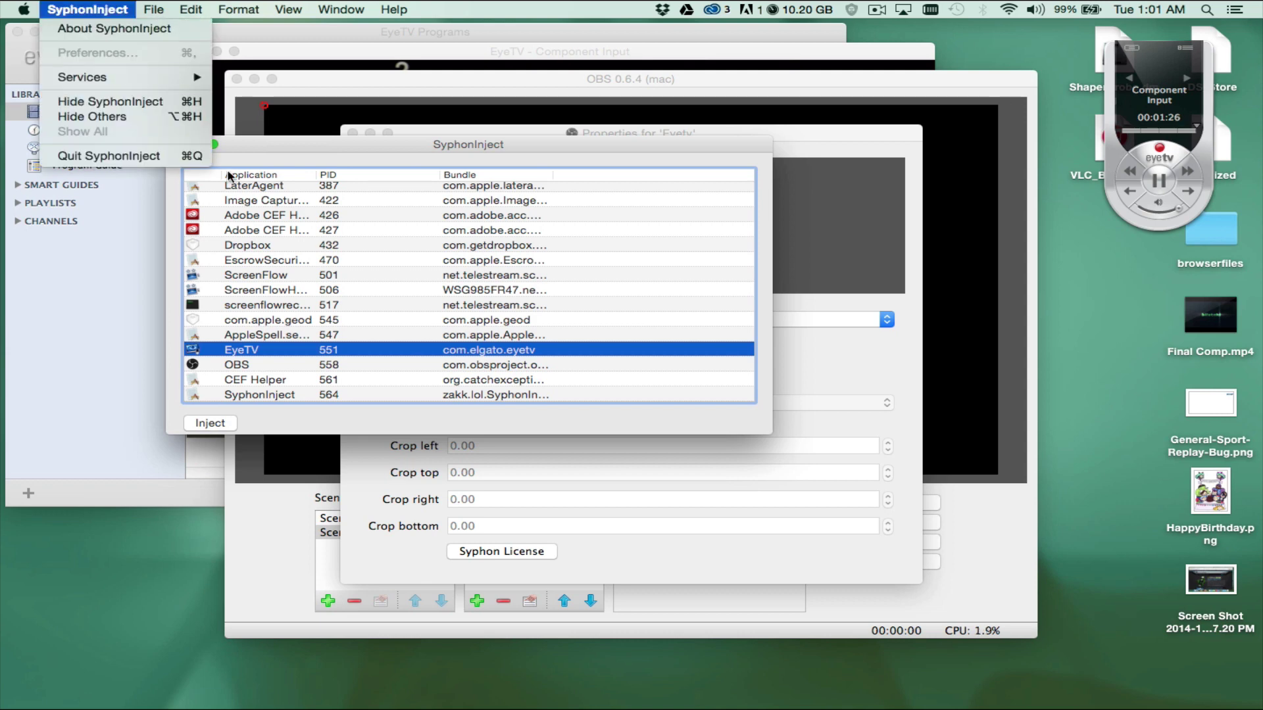
key(super+q)
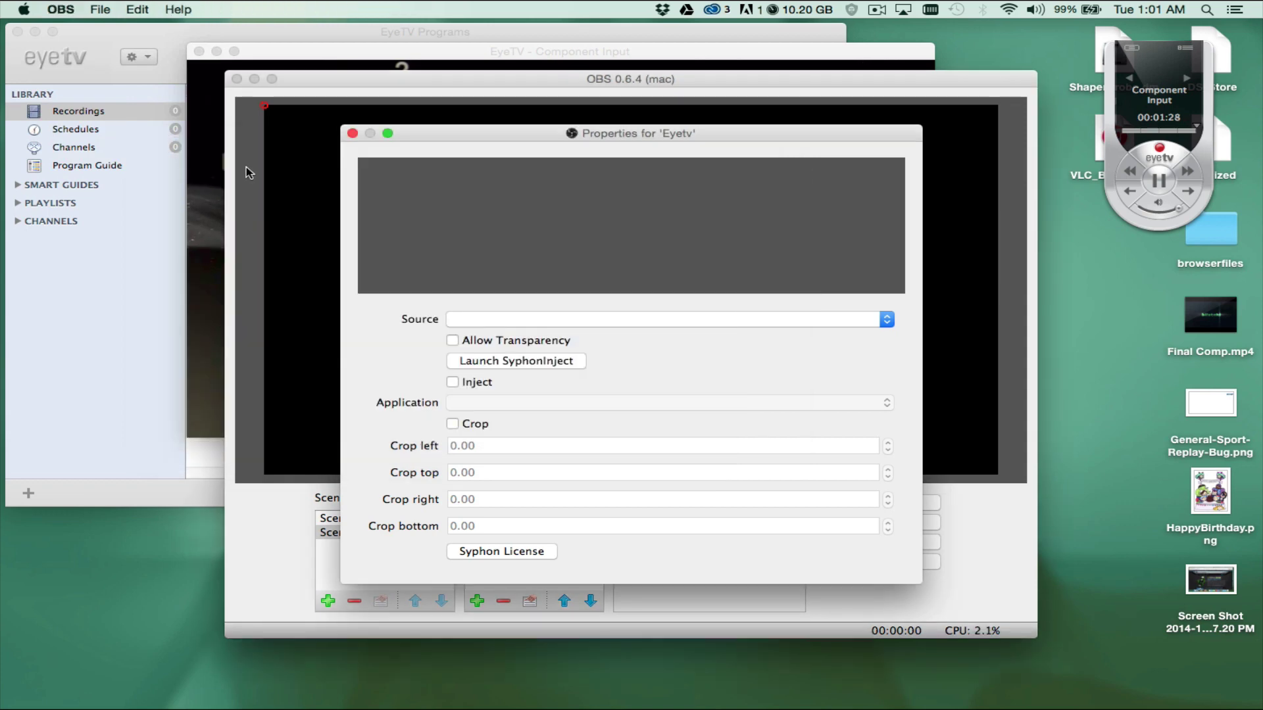
- Set the Eyetv source to [EyeTV] InjectedSyphon and stretch it to fill the Scene 2 preview
click(582, 323)
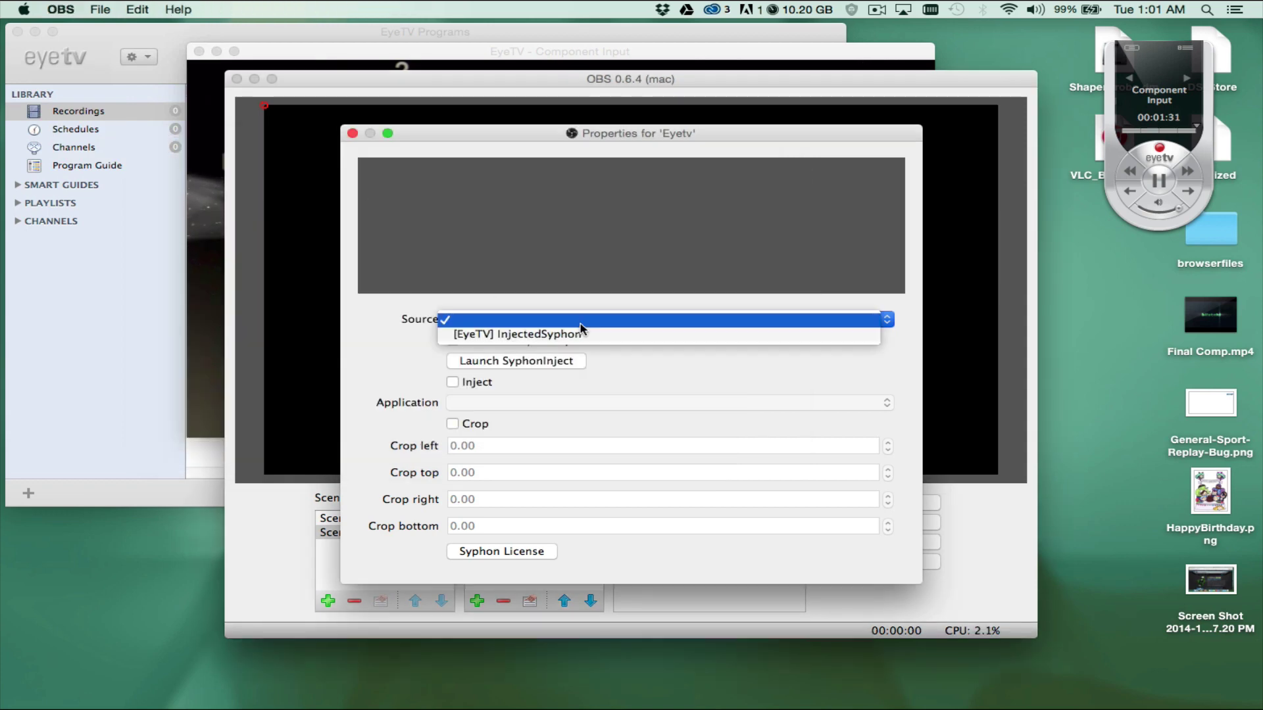
click(581, 334)
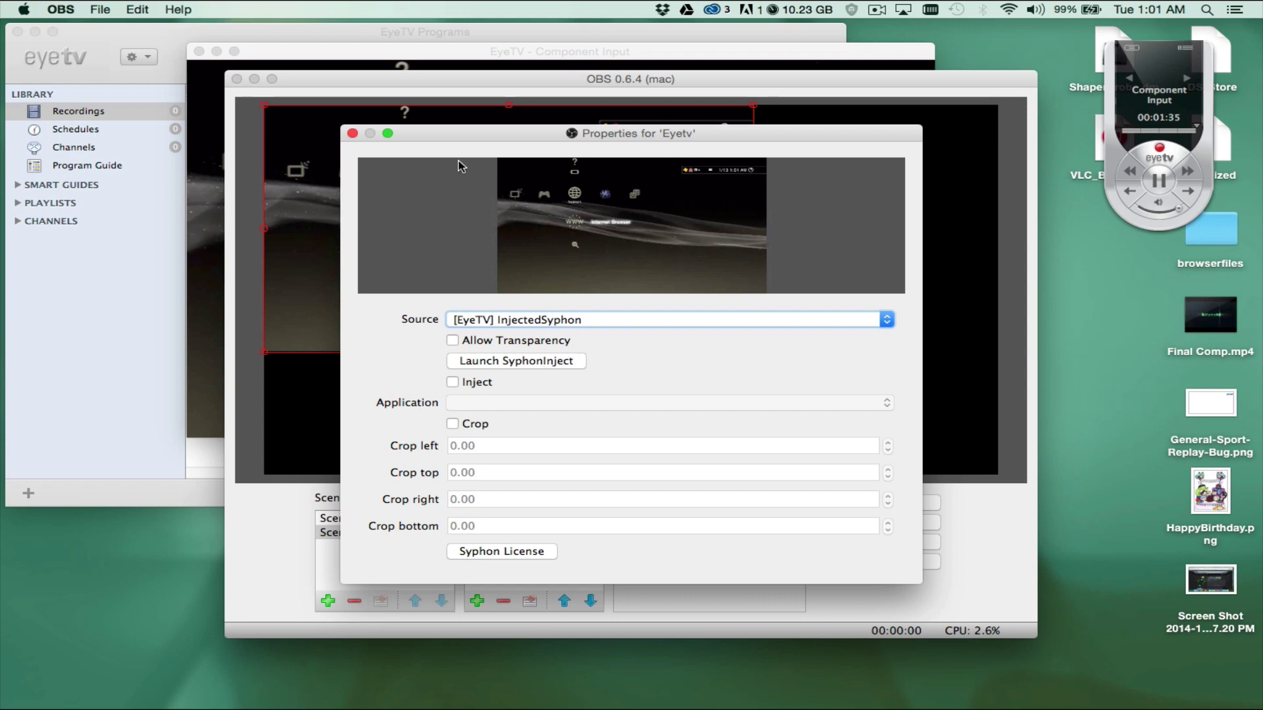
click(352, 134)
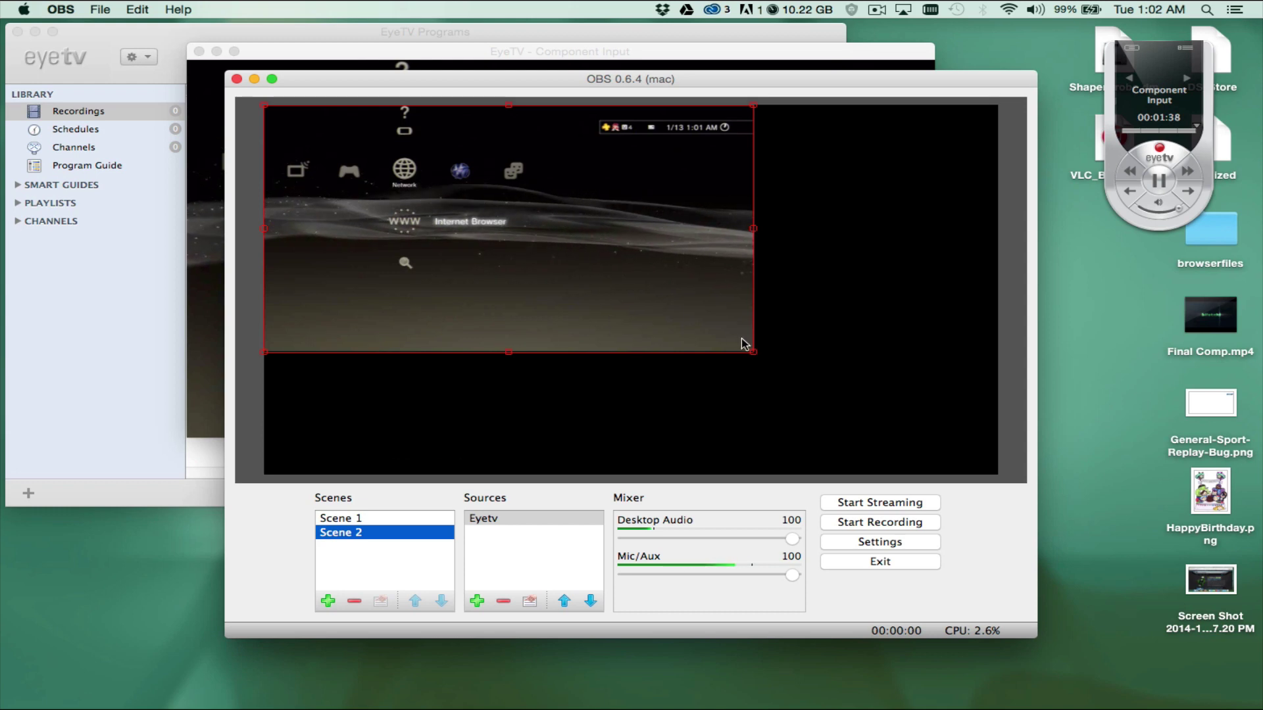
click(754, 358)
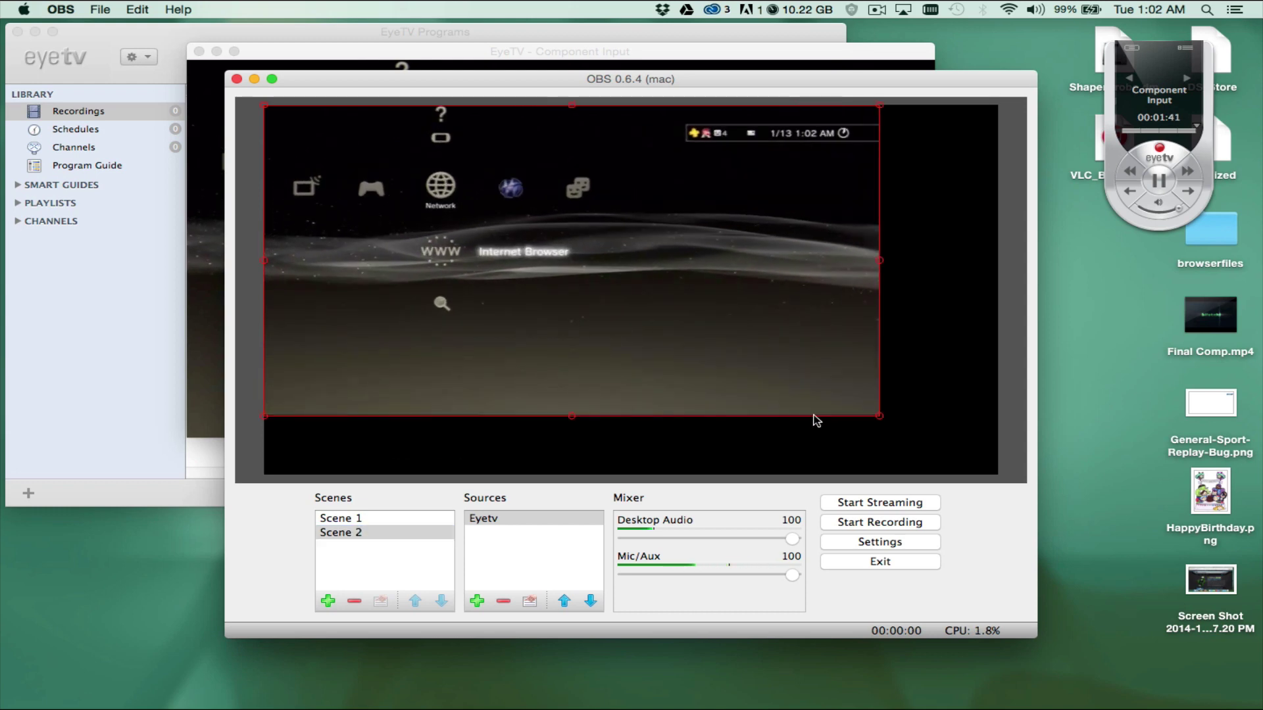
drag(814, 416, 906, 472)
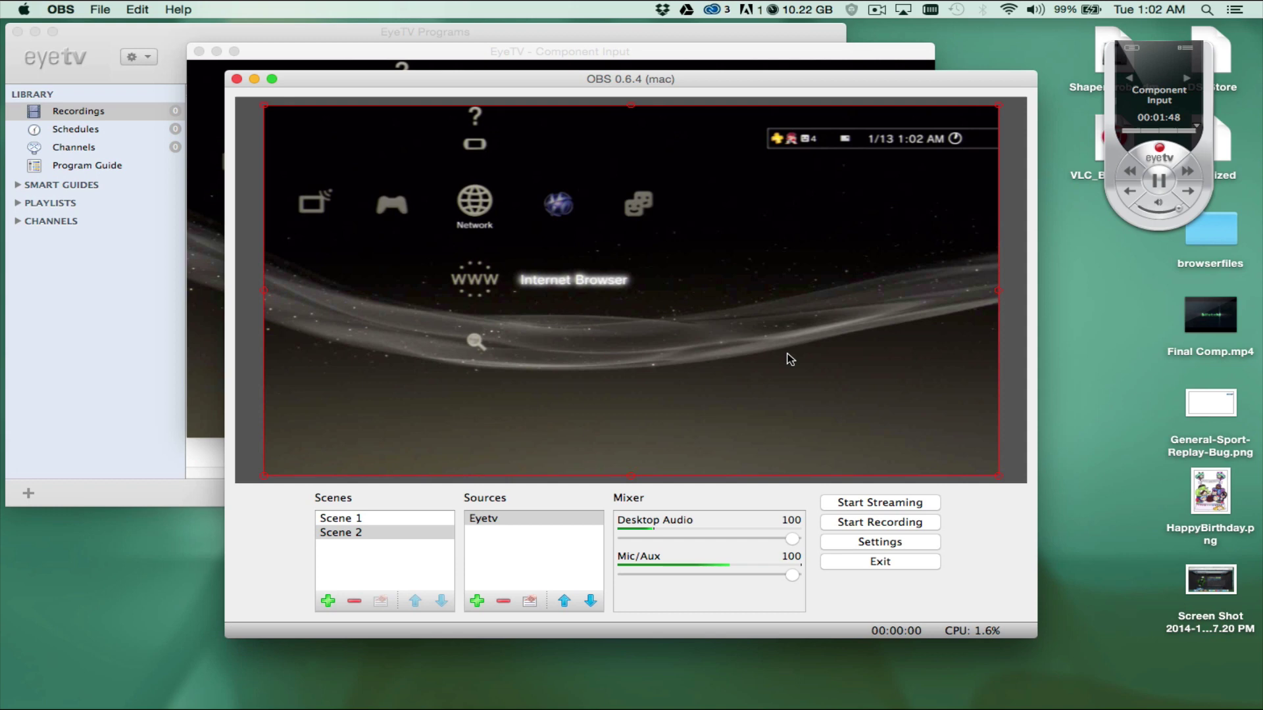
- Move the EyeTV video window aside and scrub, pause and resume its timeshift playback
click(667, 57)
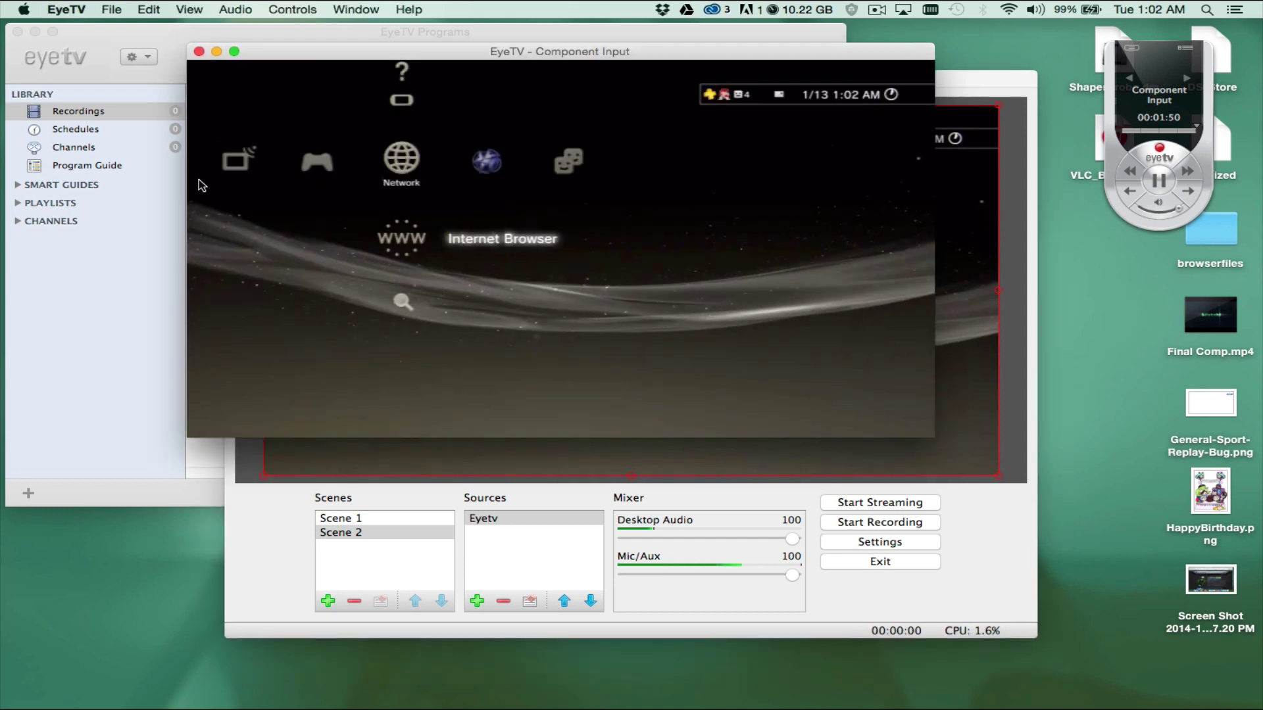
drag(671, 68, 999, 291)
click(653, 603)
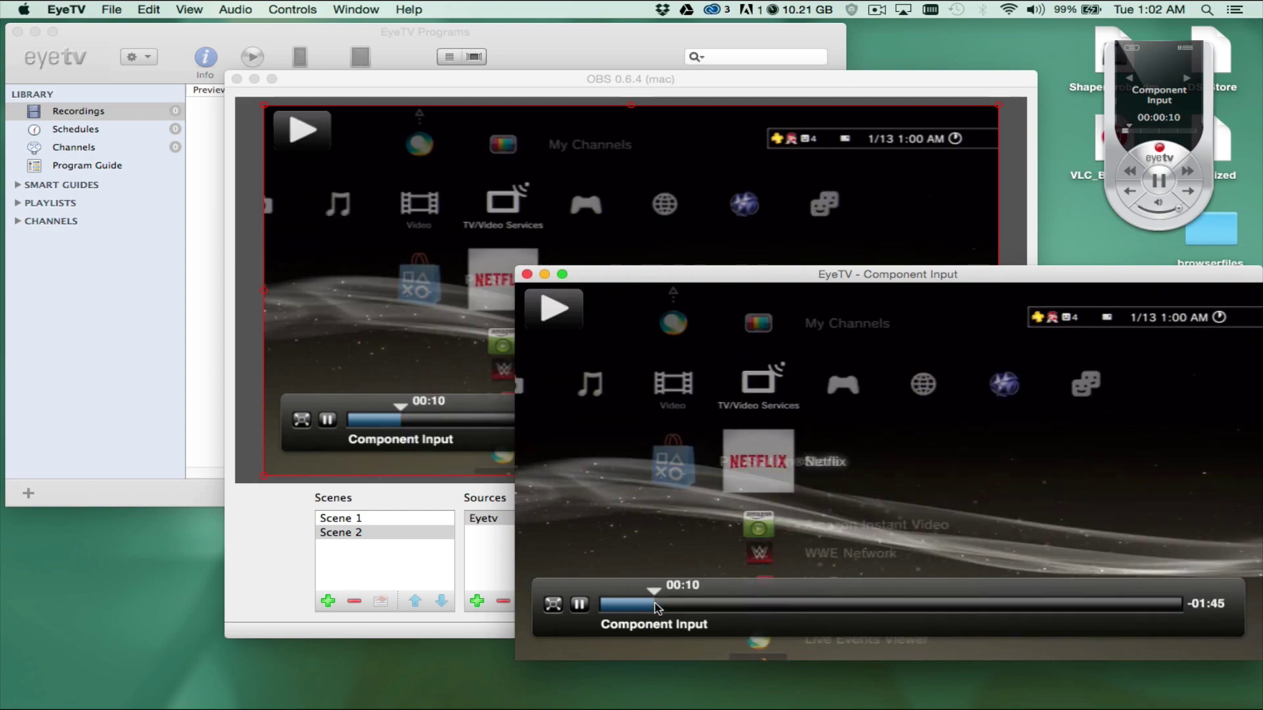
click(823, 603)
click(958, 603)
key(space)
click(1113, 604)
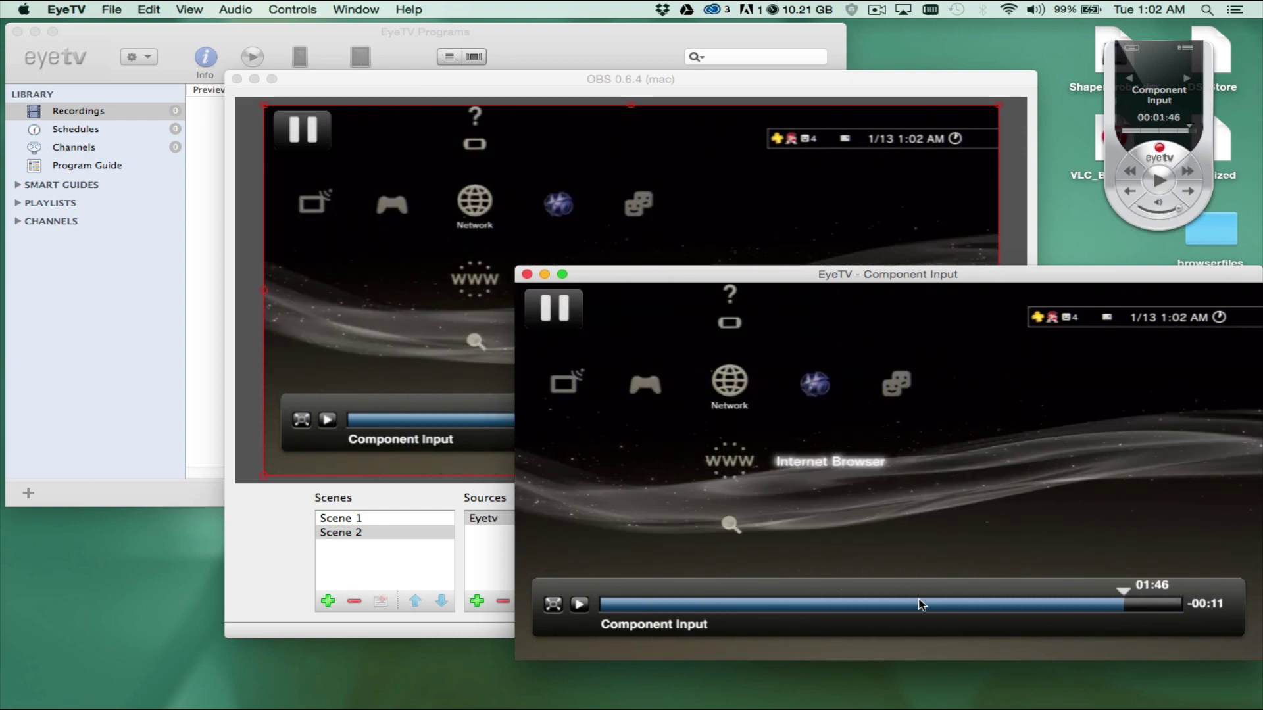
click(888, 604)
click(945, 604)
click(989, 604)
key(space)
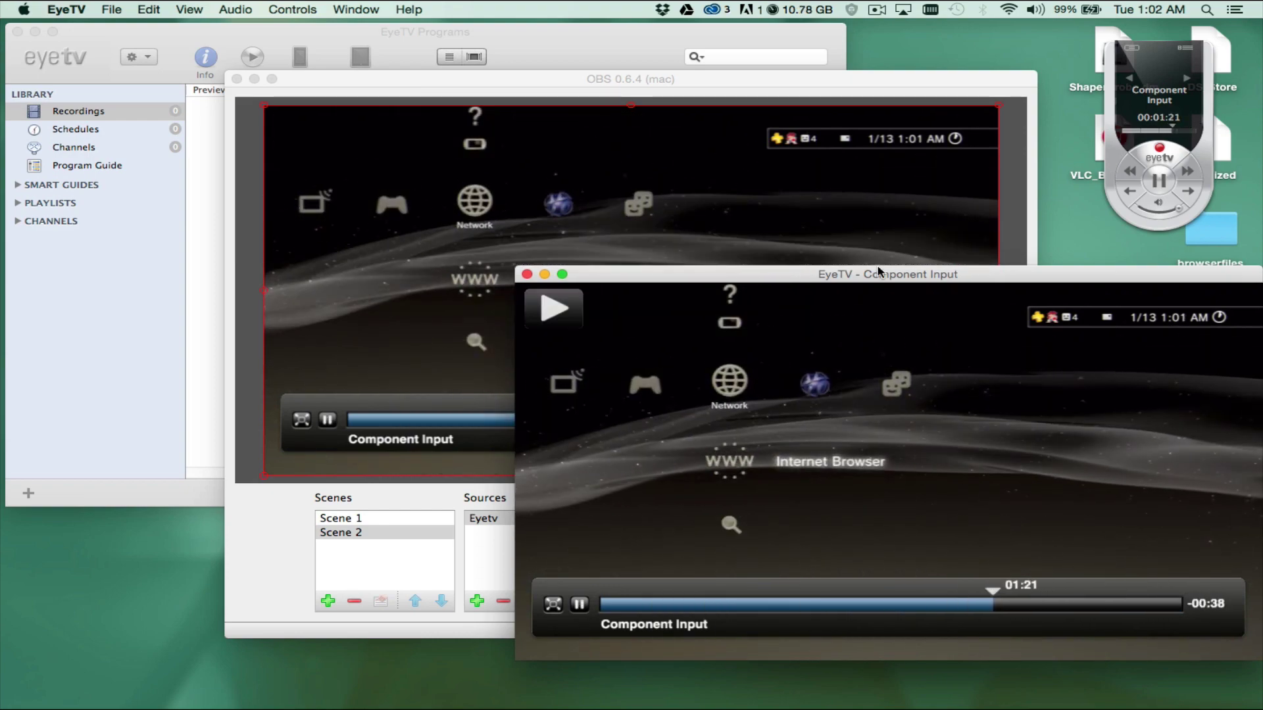
- Jump EyeTV playback back to live and check the feed in OBS
drag(890, 279, 814, 185)
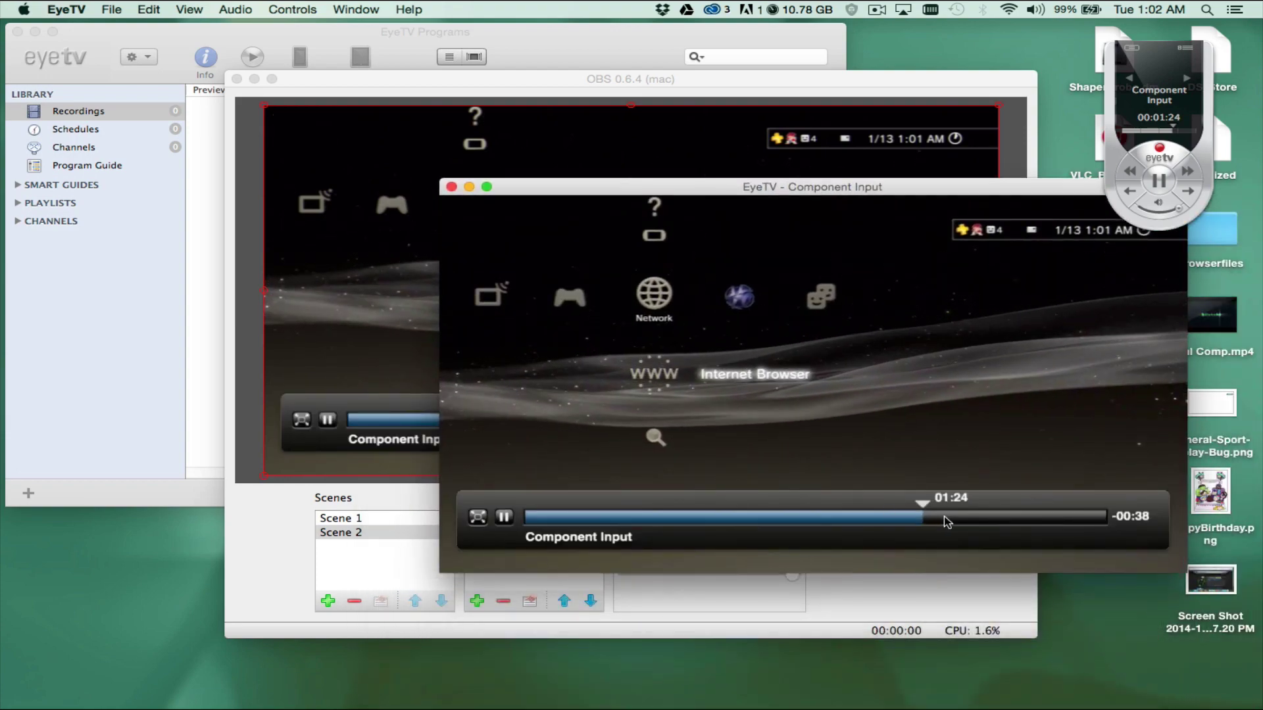
click(1039, 517)
click(1107, 517)
click(585, 97)
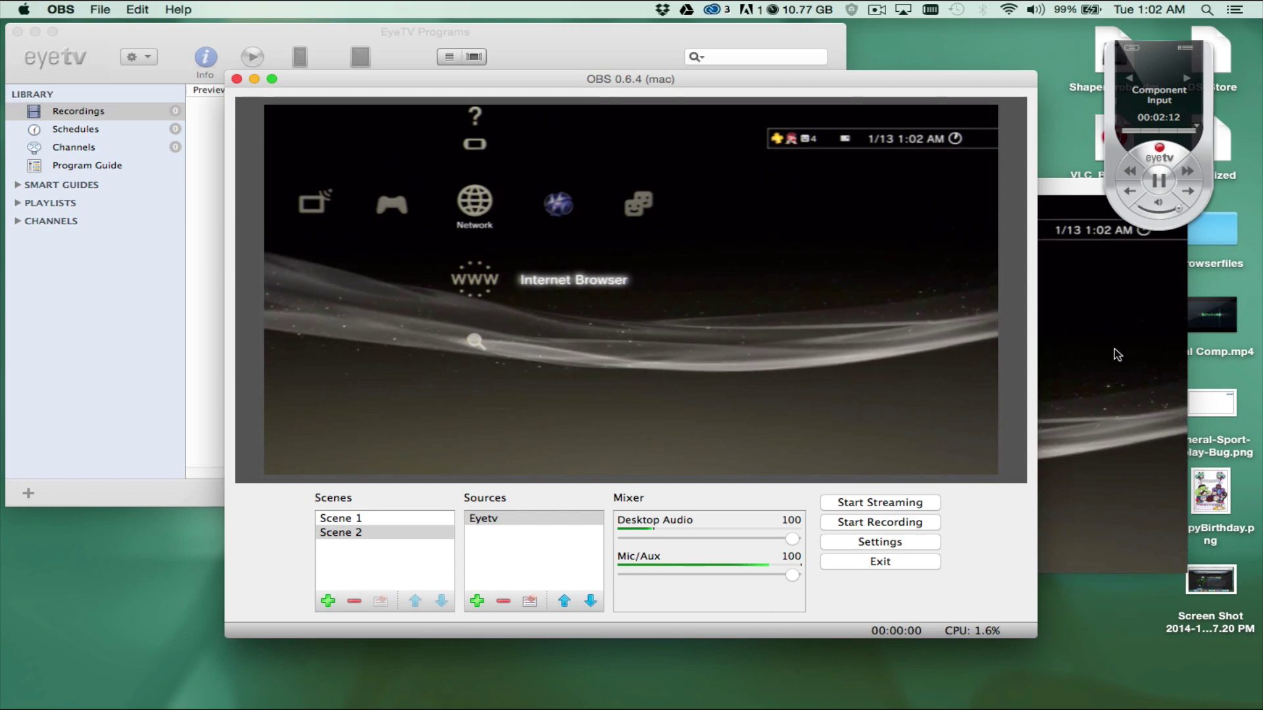
- Minimise EyeTV's Component Input window, leaving OBS in front
click(1076, 386)
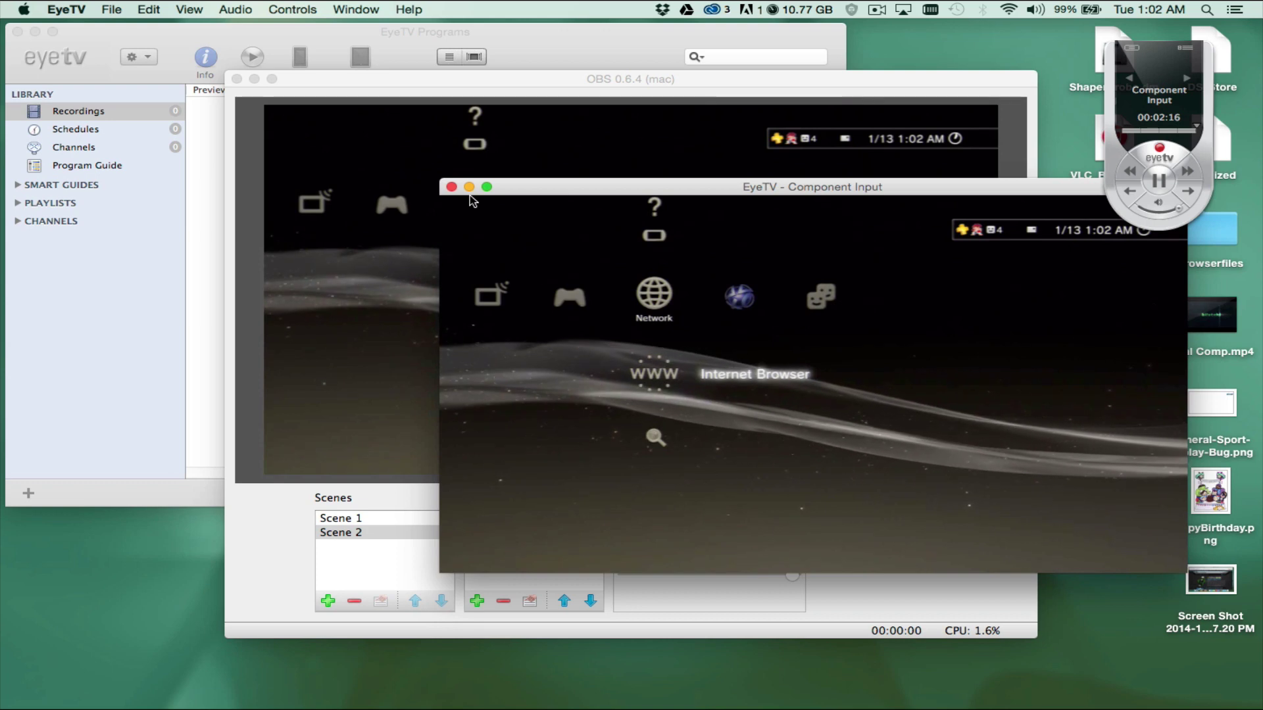
click(469, 187)
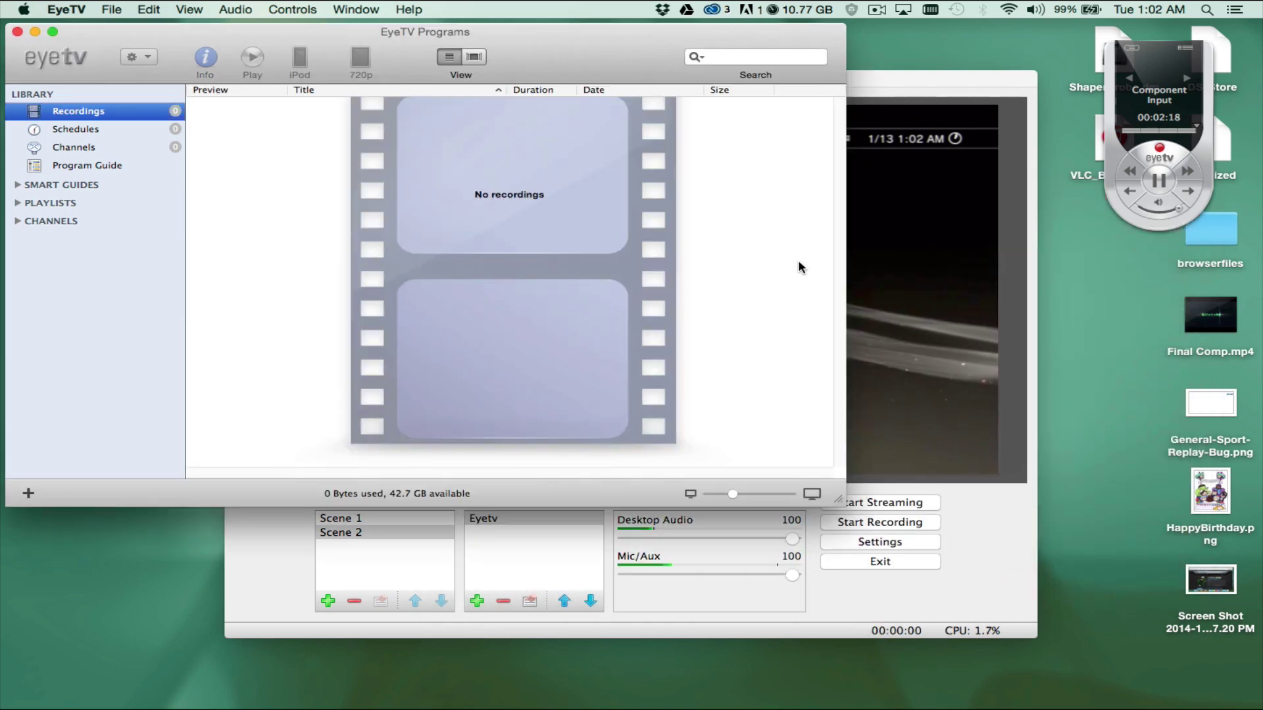
click(970, 345)
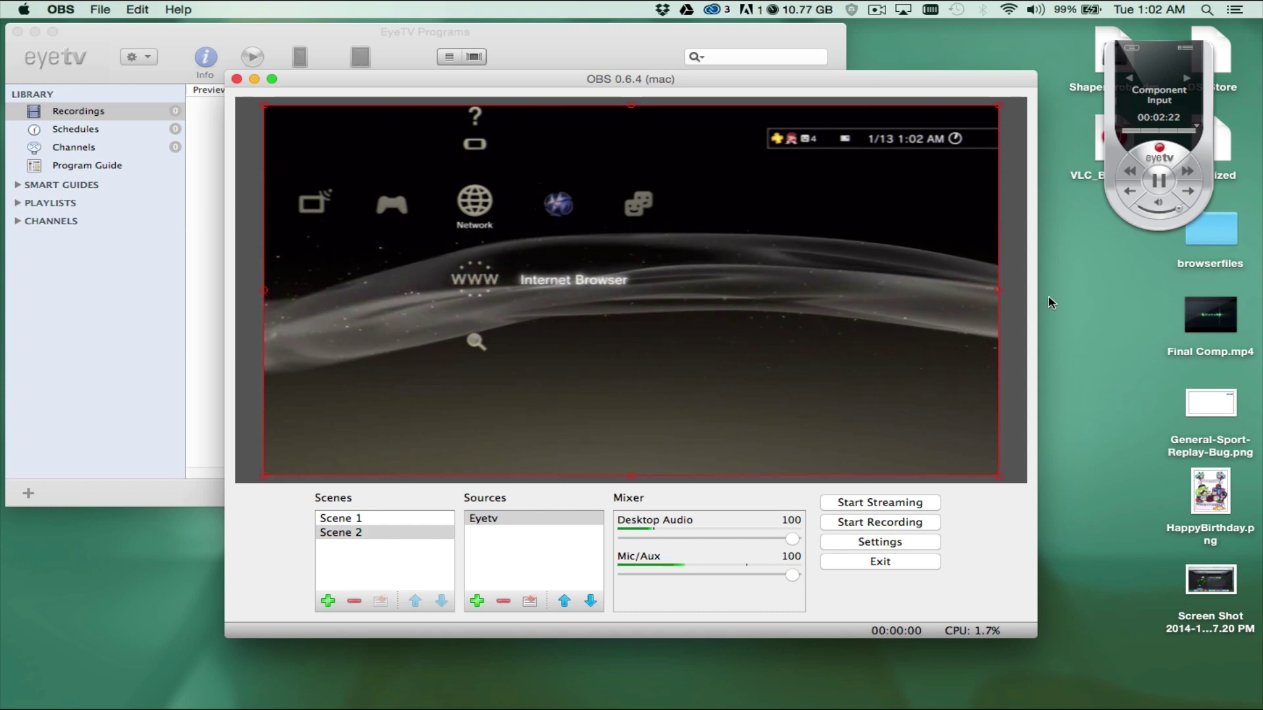
- In OBS Audio settings, set Desktop Audio Device to WavTap
click(837, 545)
click(403, 280)
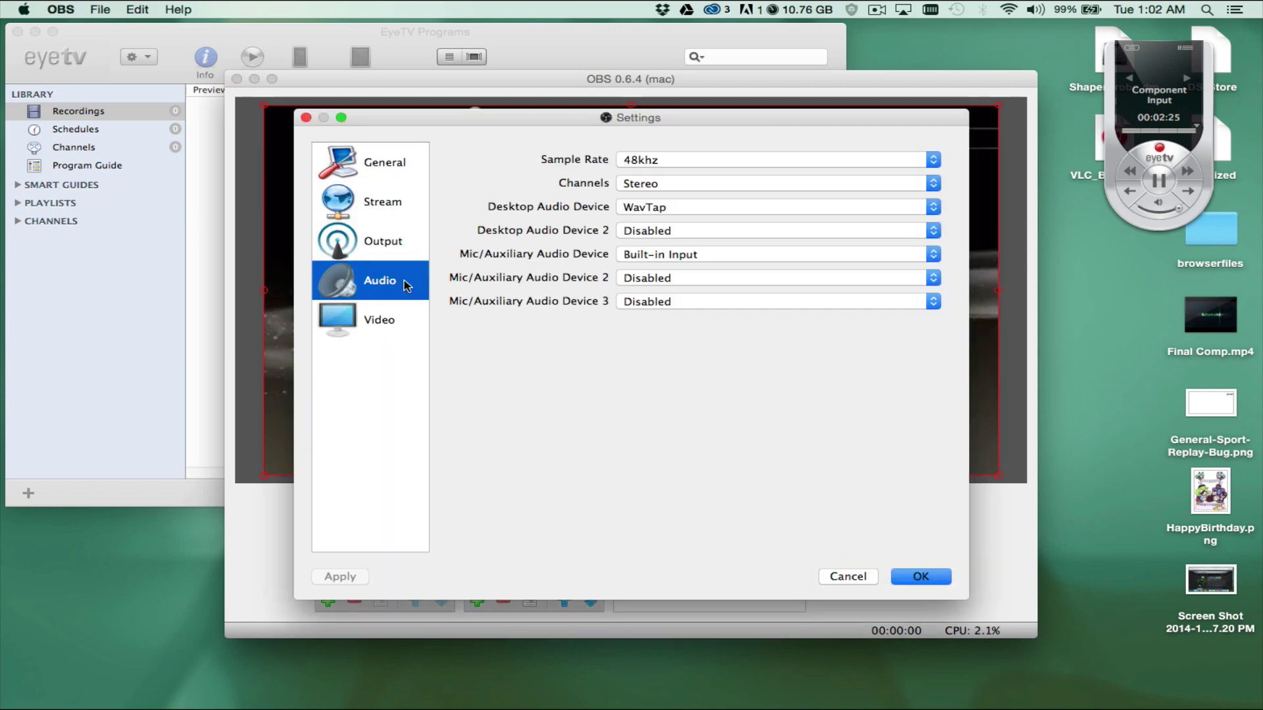
click(643, 208)
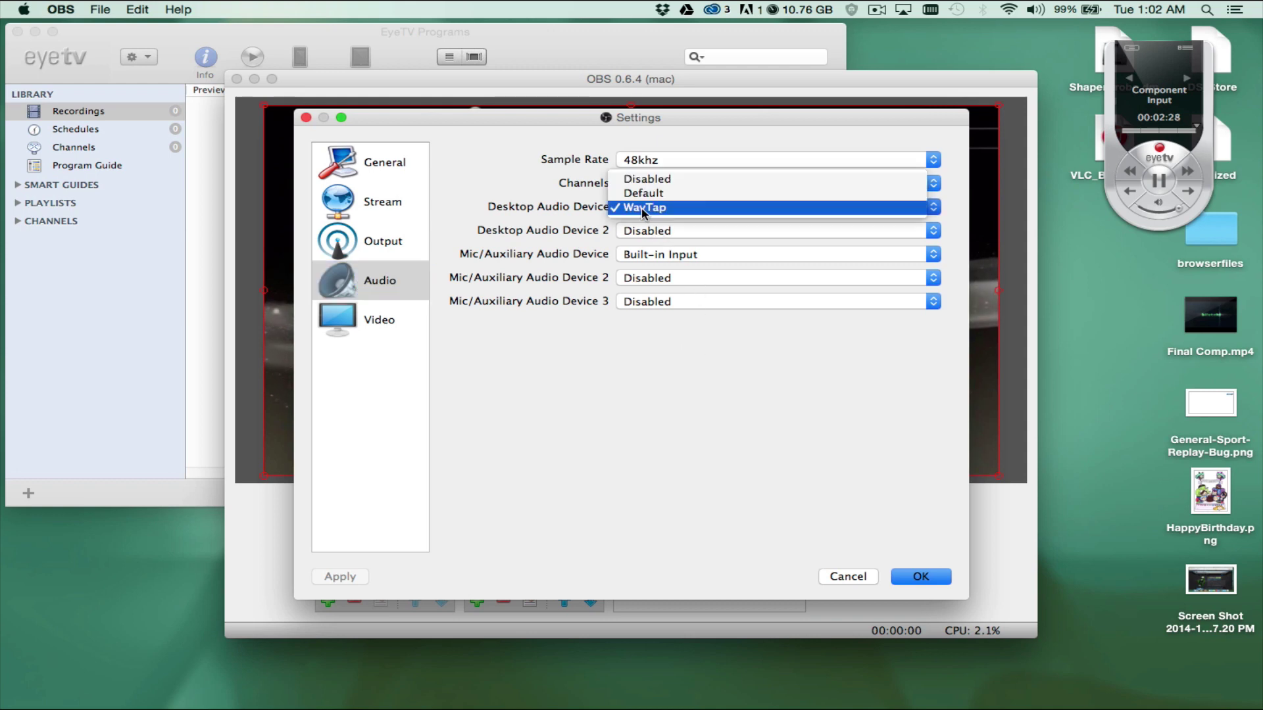
click(643, 210)
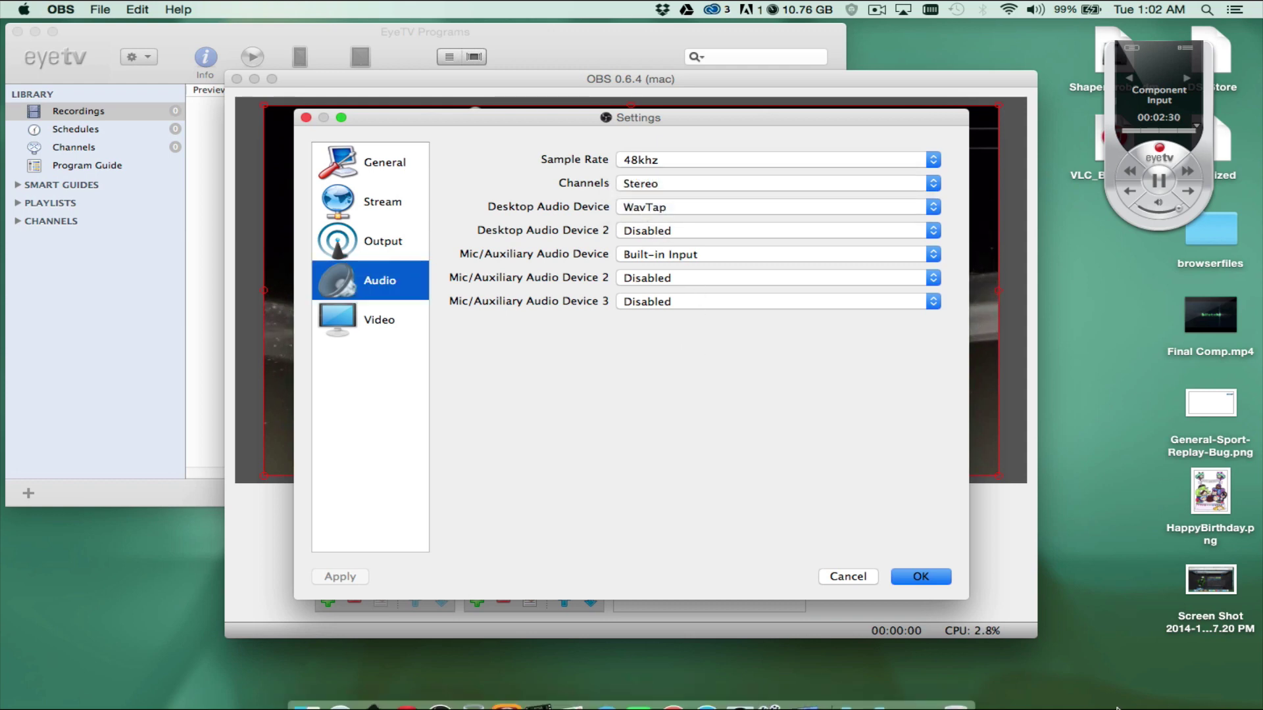
- Launch TeeBoard from Applications > Air > Gip, then confirm the OBS audio settings with OK
click(855, 690)
scroll(774, 475, down, 3)
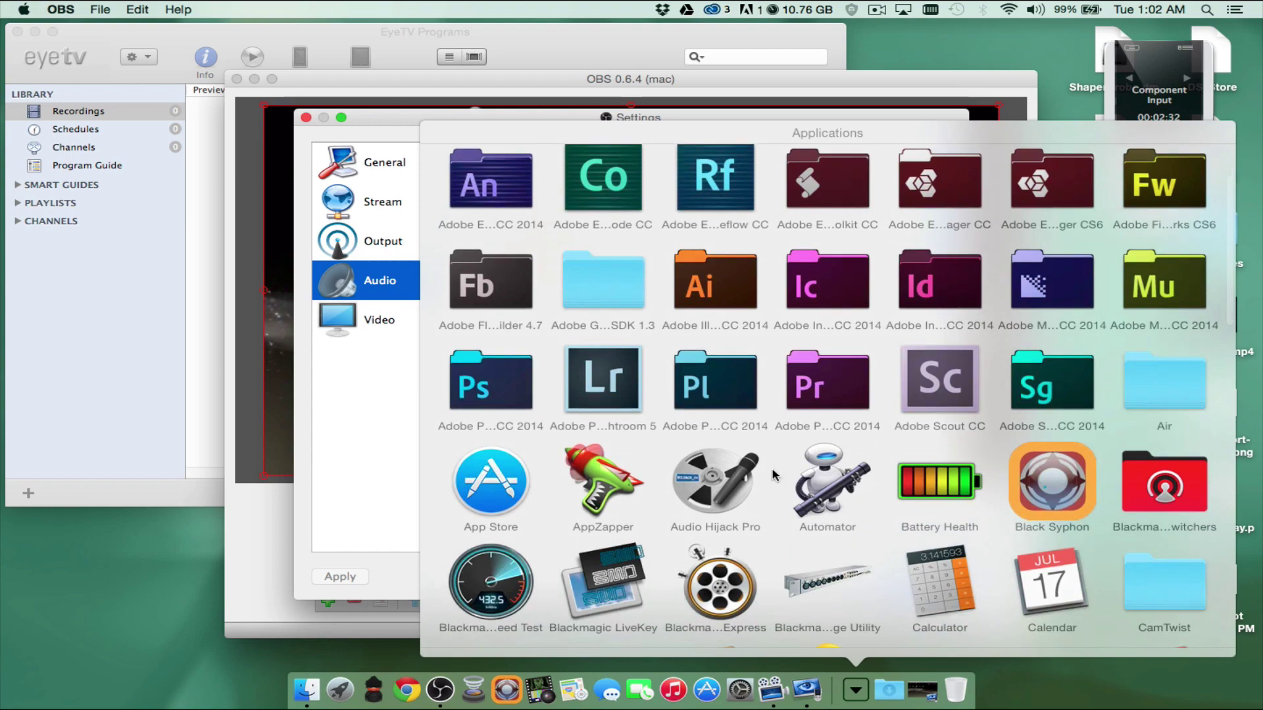
click(1164, 382)
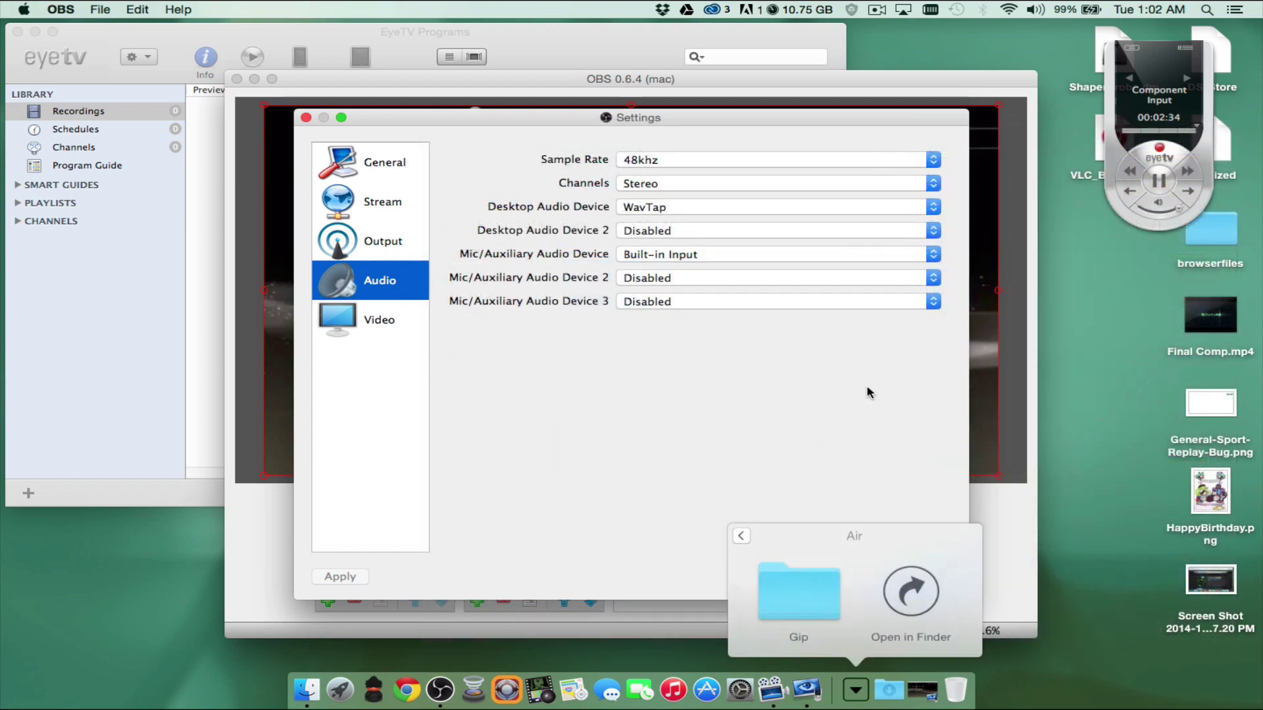
click(810, 598)
click(825, 579)
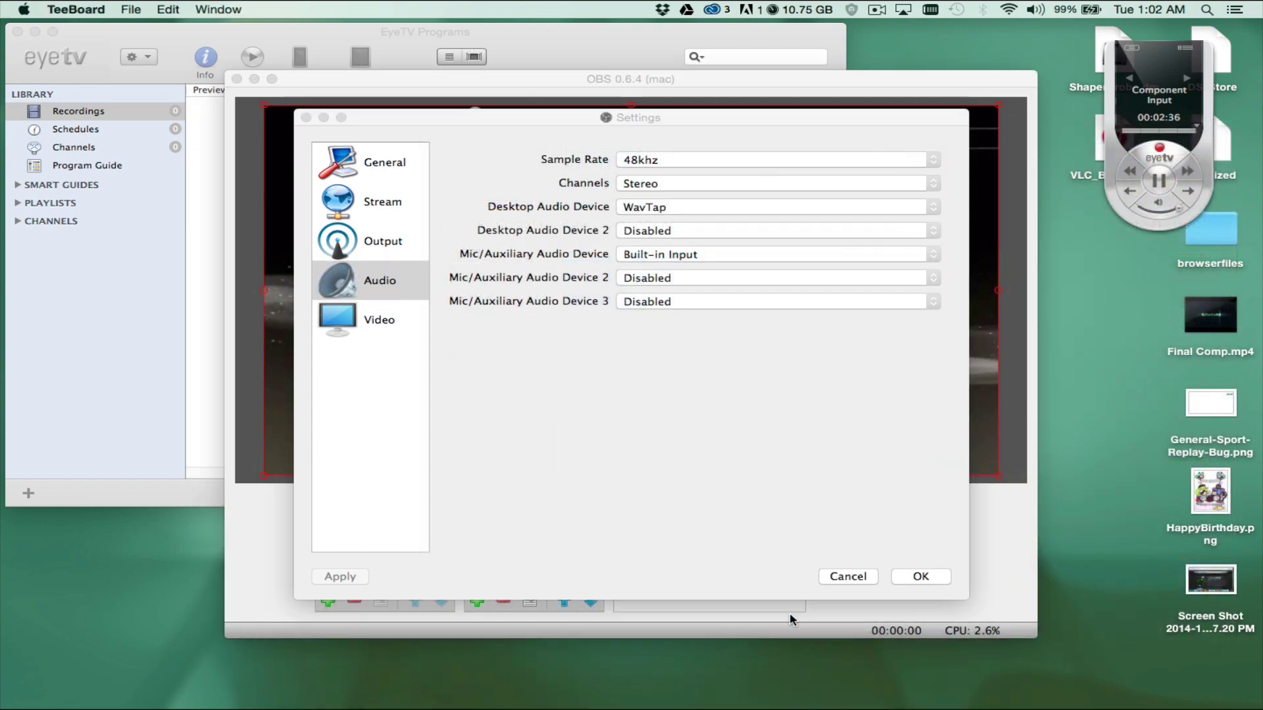
click(986, 399)
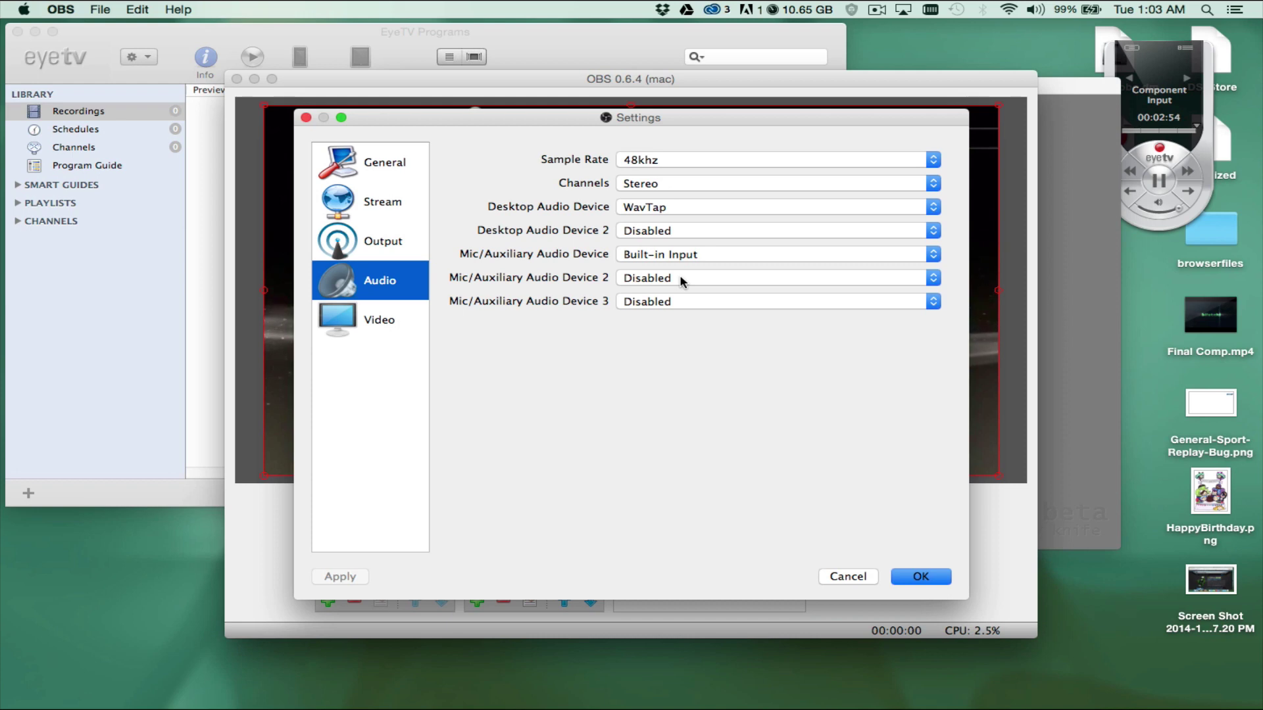
click(896, 577)
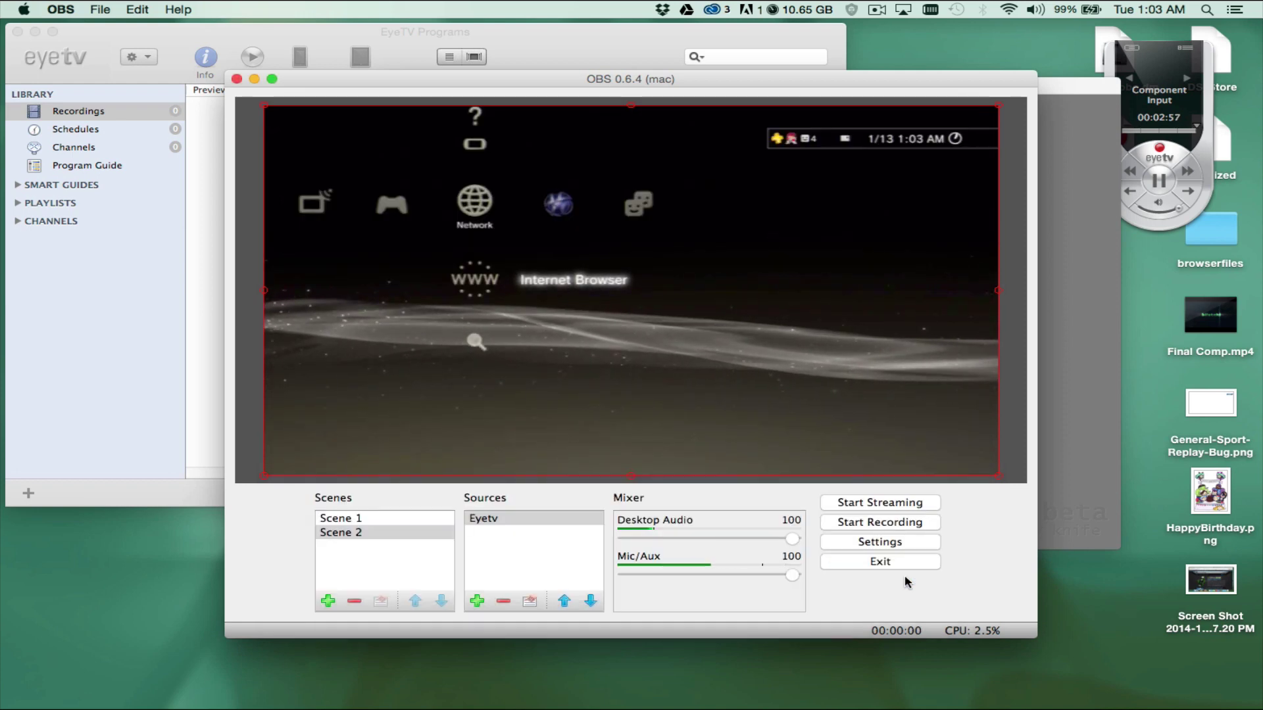